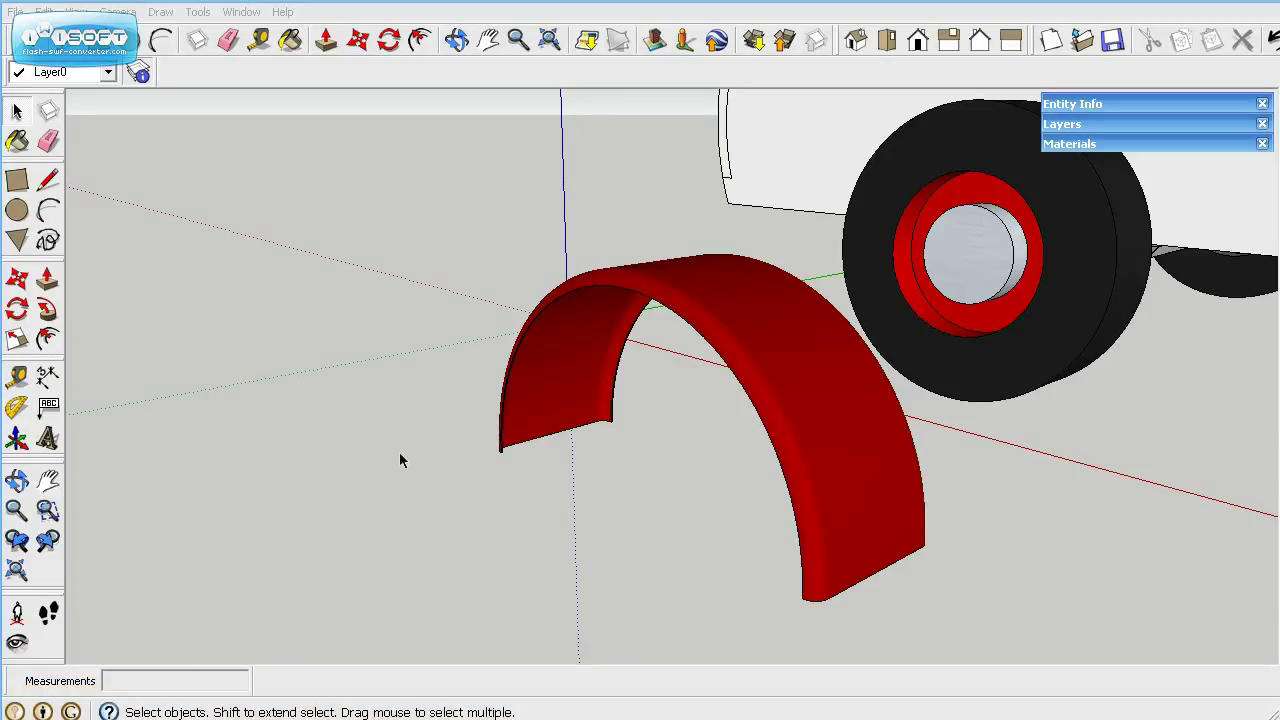
Step: Orbit and zoom to view the trailer side, wheel and red fender from above
middle_click_drag(389, 449, 670, 474)
left_click(886, 40)
scroll(572, 510, "down", 3)
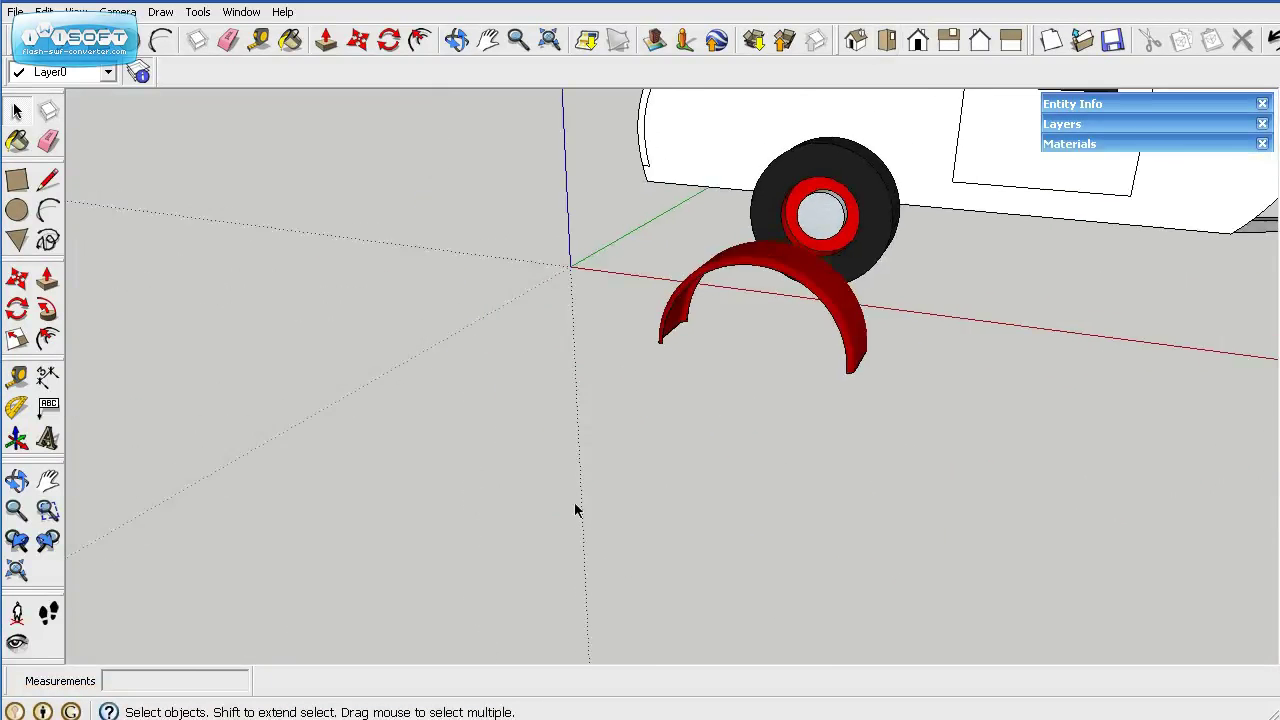
scroll(694, 194, "up", 5)
scroll(703, 285, "up", 1)
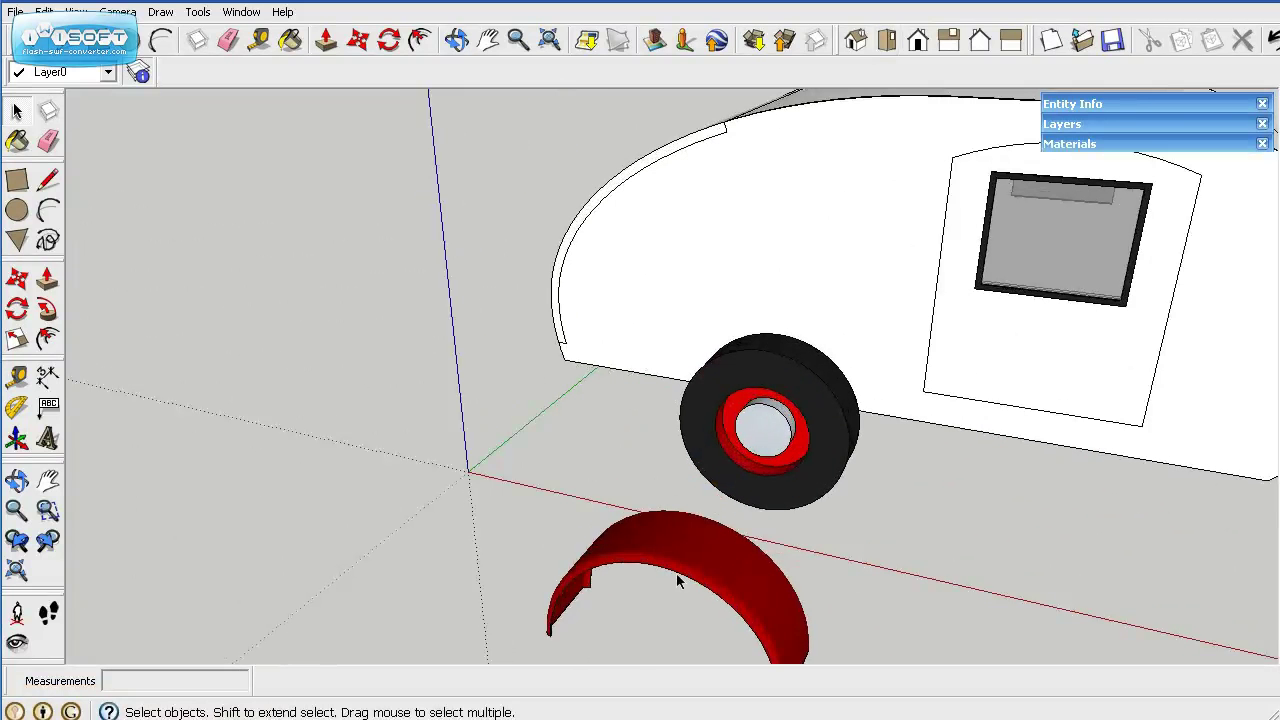
Step: Select the red fender and add a new layer named Fenders
left_click(720, 560)
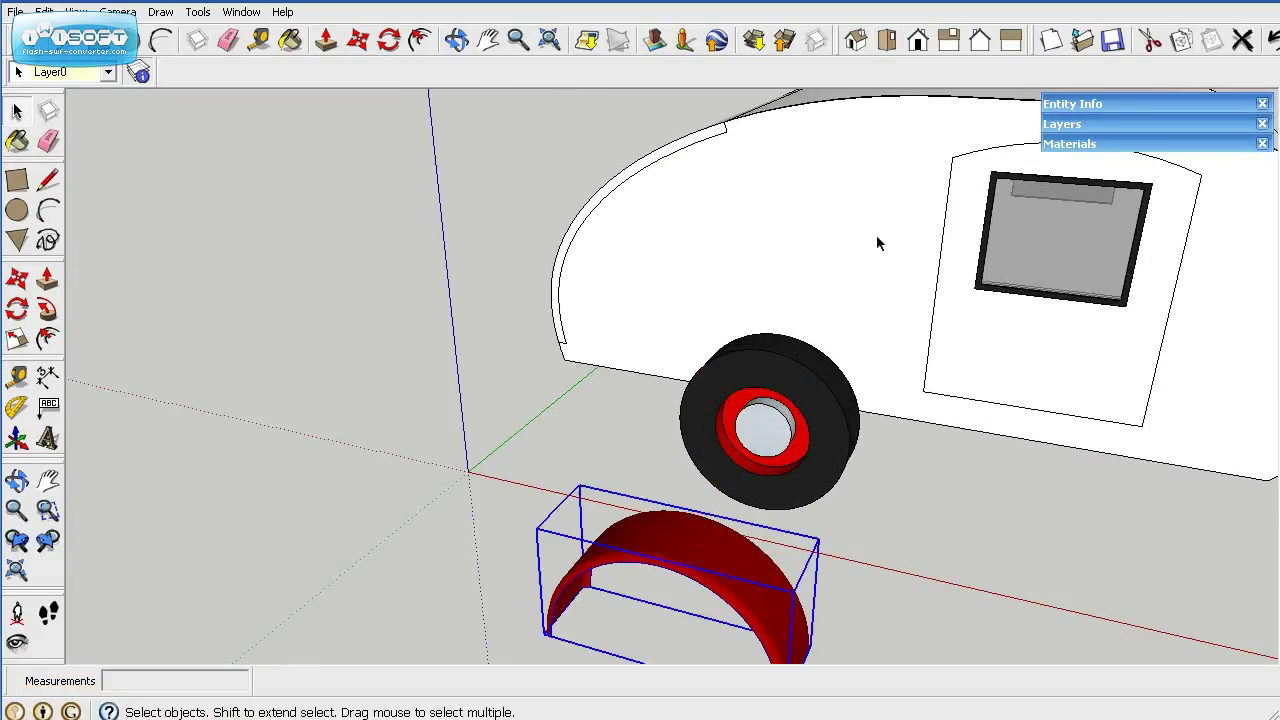
left_click(1107, 126)
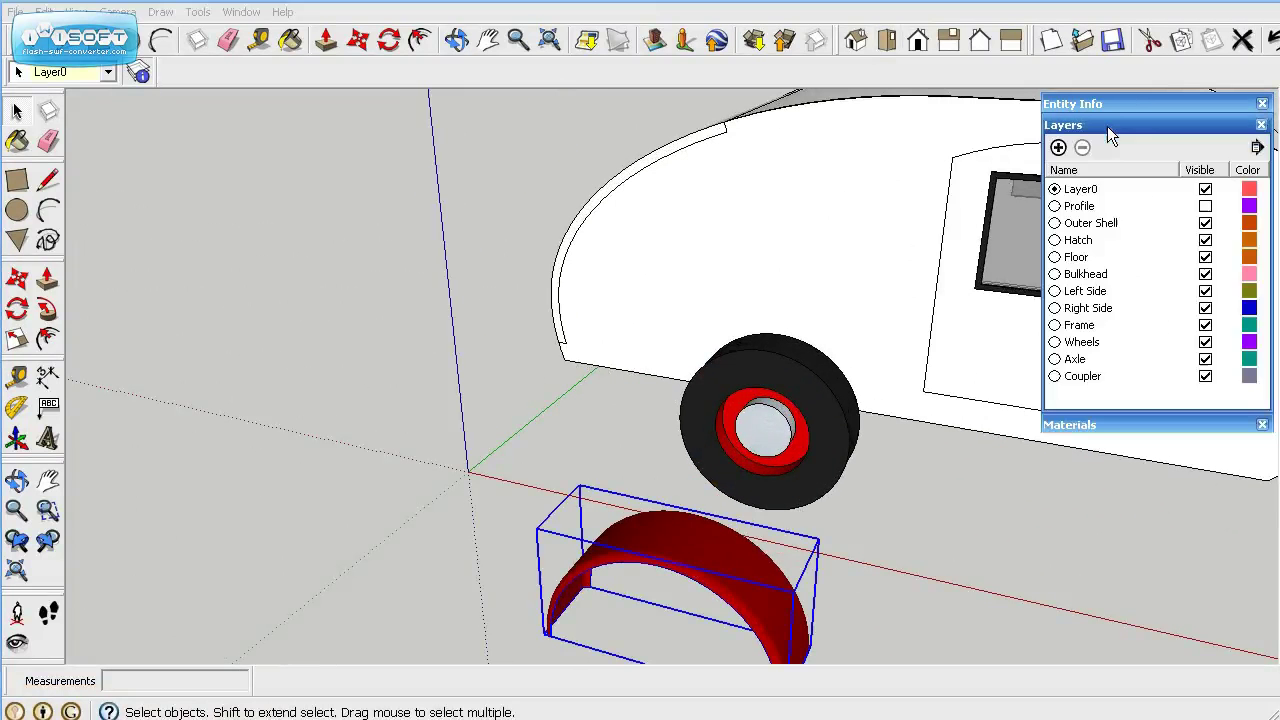
left_click(1058, 147)
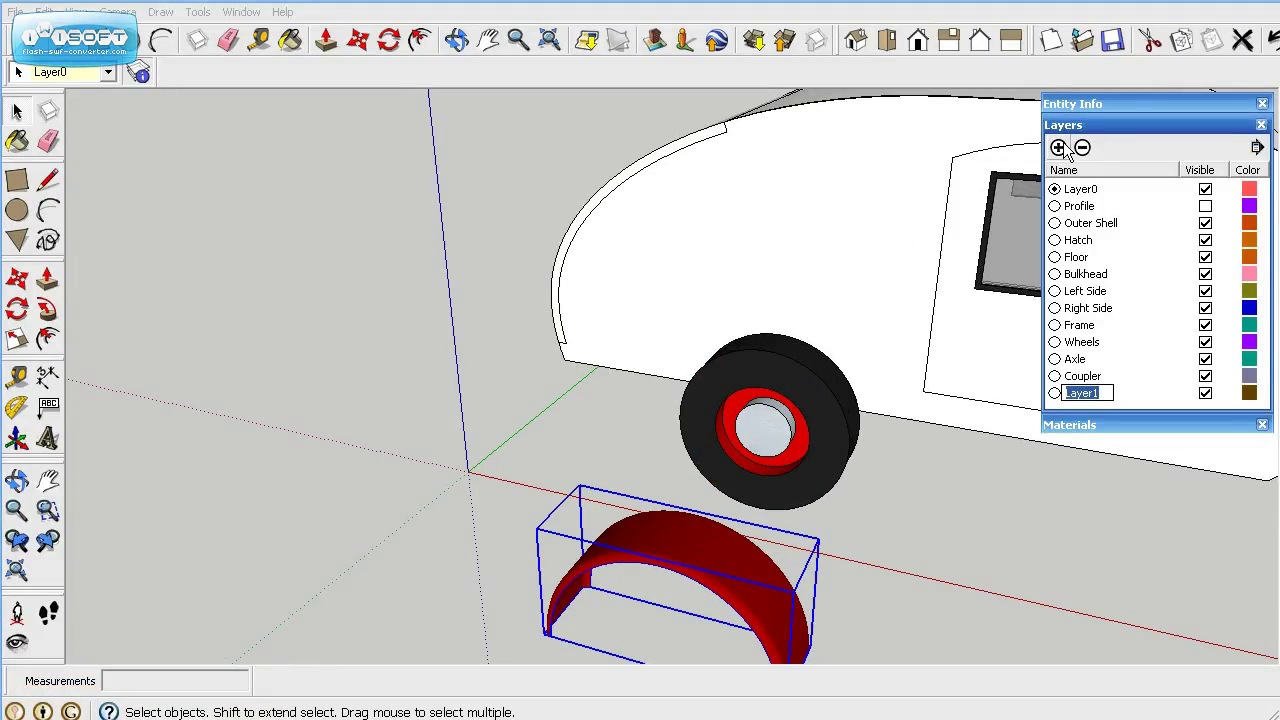
type("Fenders")
key("Return")
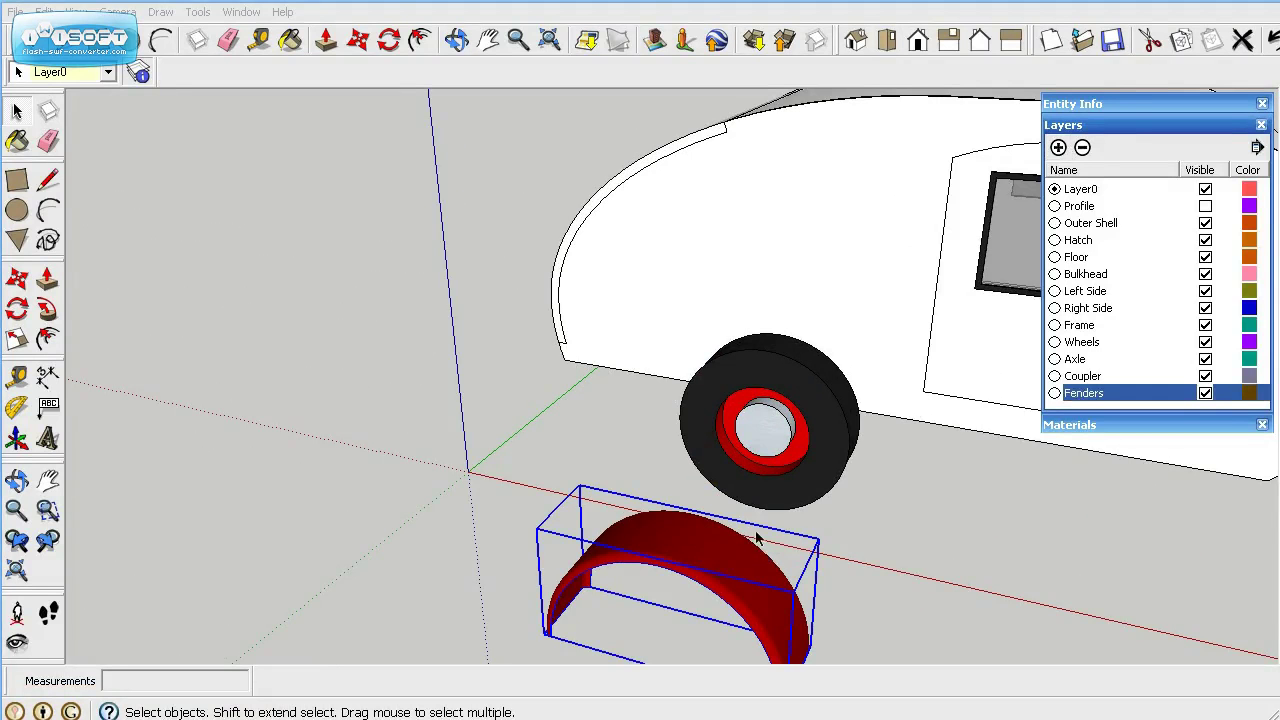
Step: Assign the fender group to the Fenders layer in Entity Info
left_click(1170, 104)
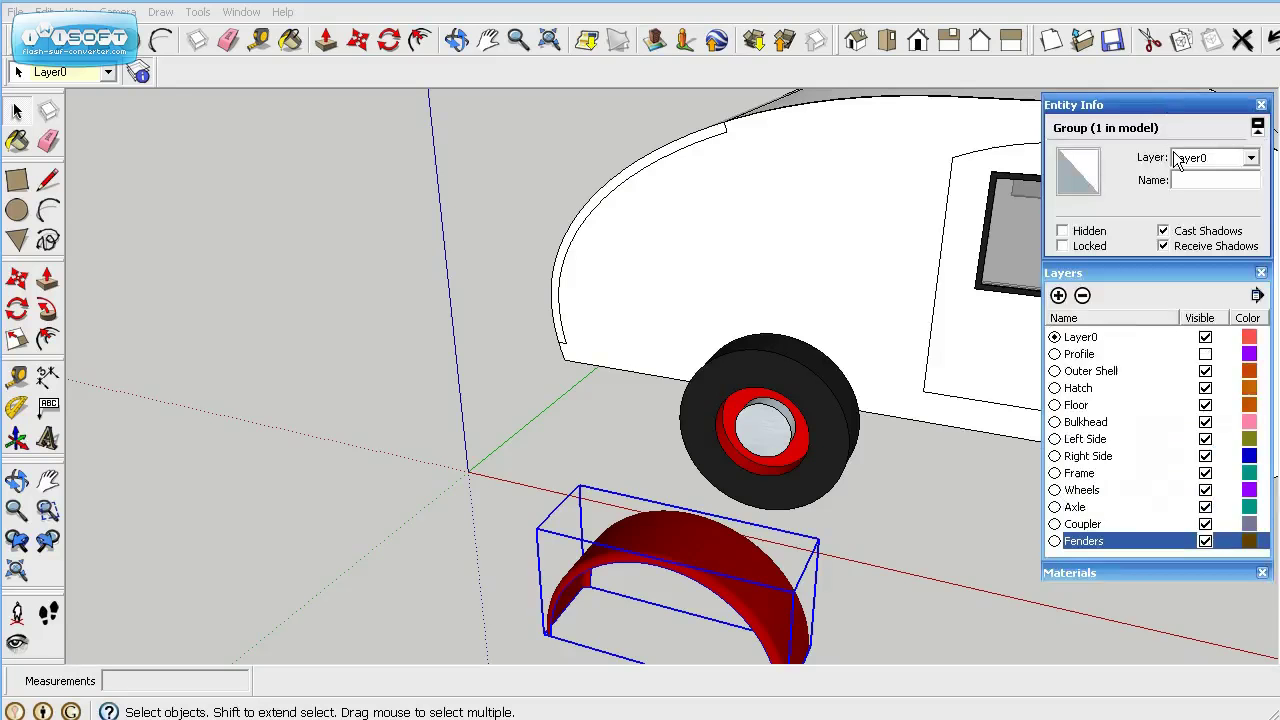
left_click(1252, 158)
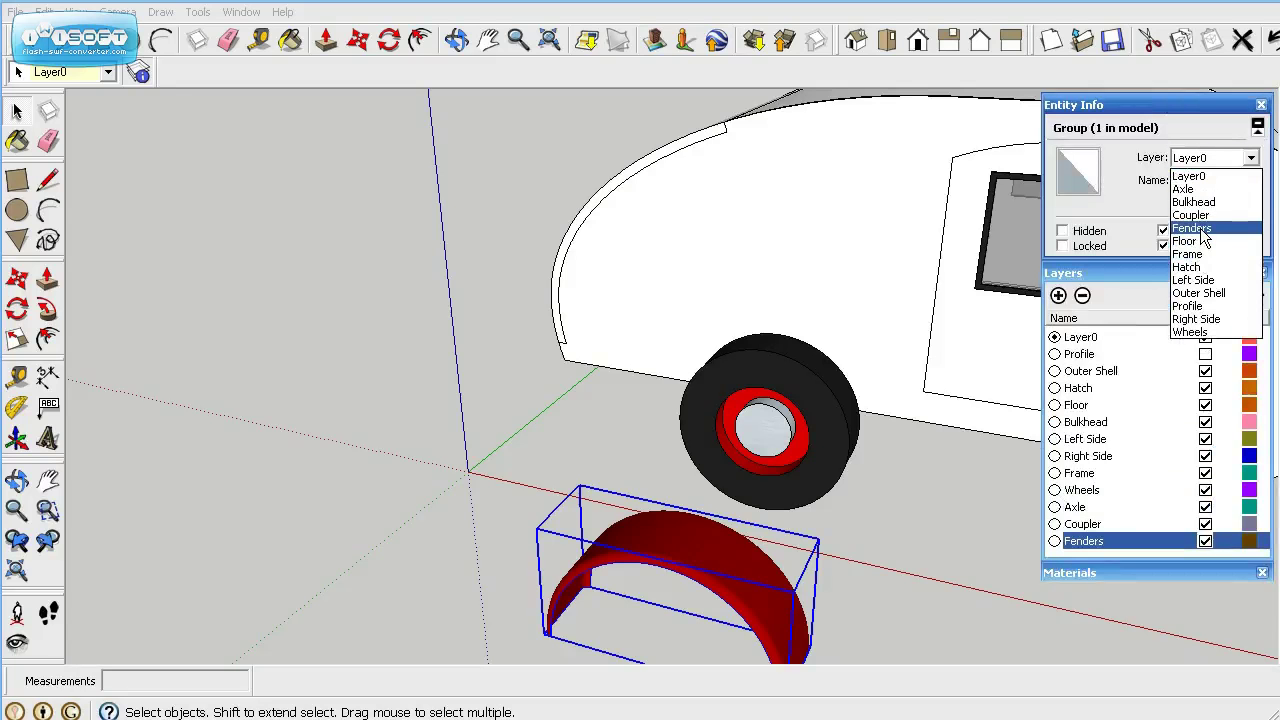
left_click(1199, 229)
left_click(1180, 104)
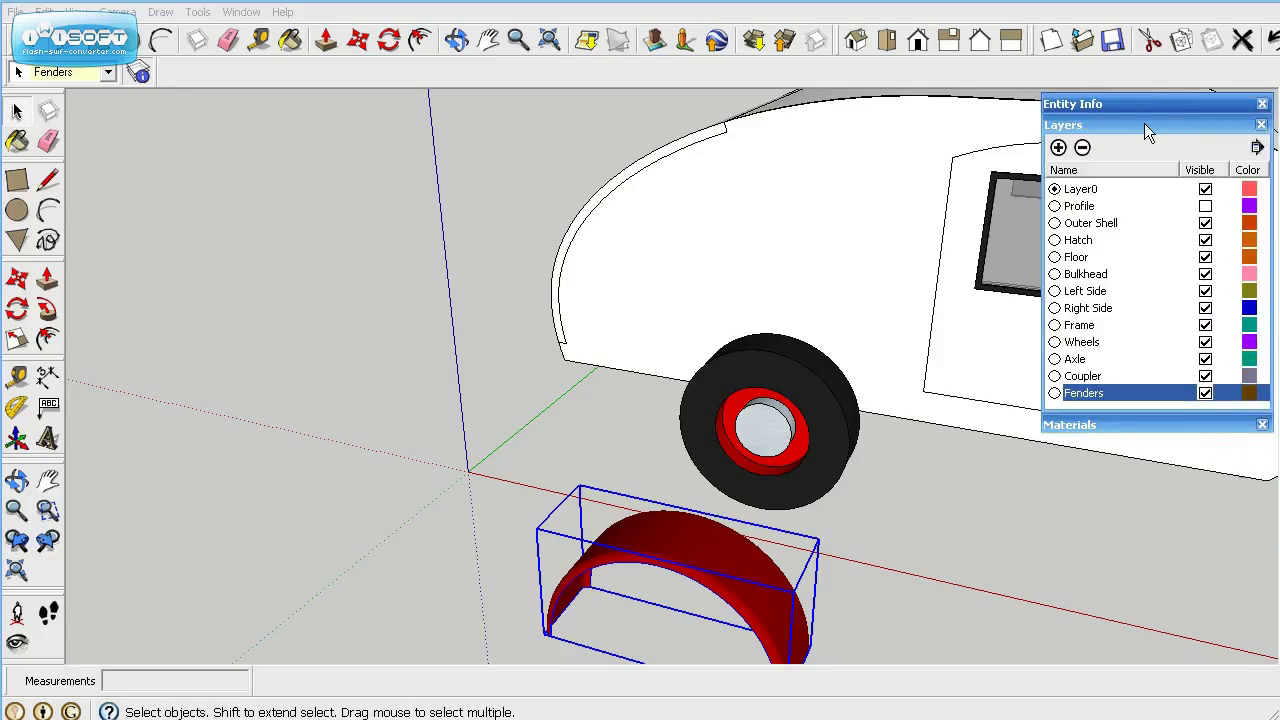
left_click(1144, 124)
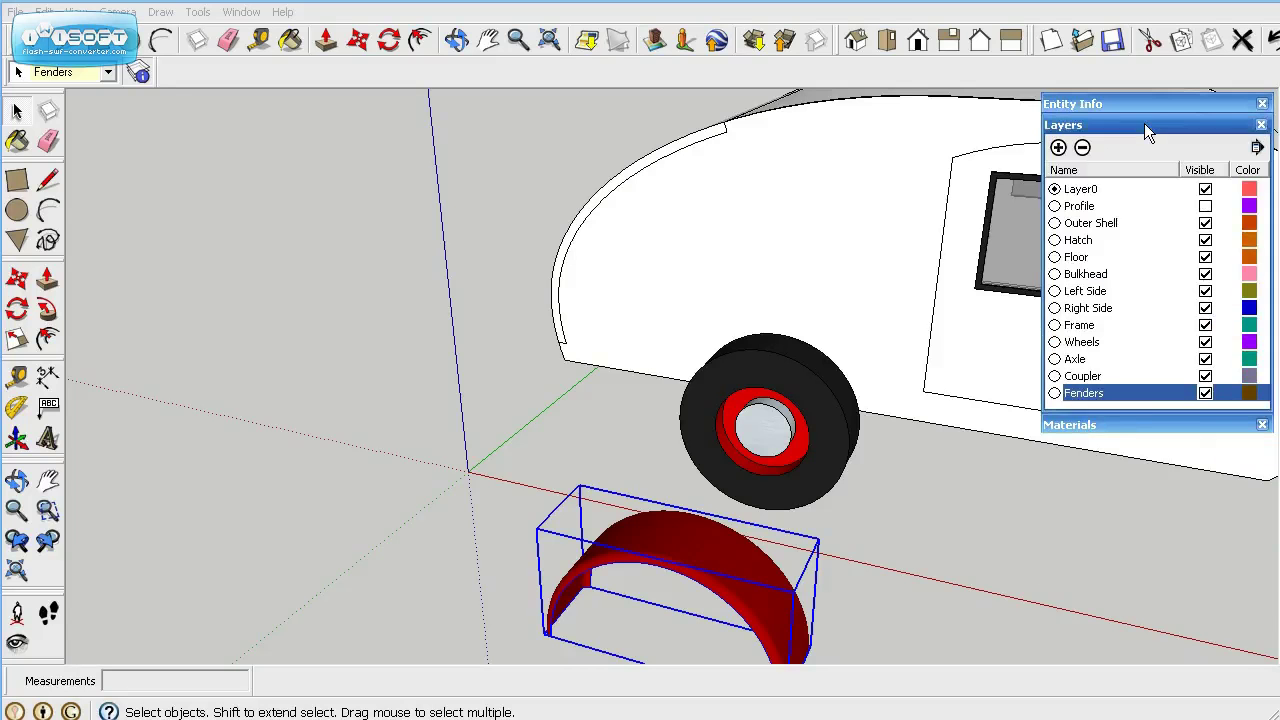
Step: Explode the trailer group into separate parts, then reselect the red fender group
double_click(662, 314)
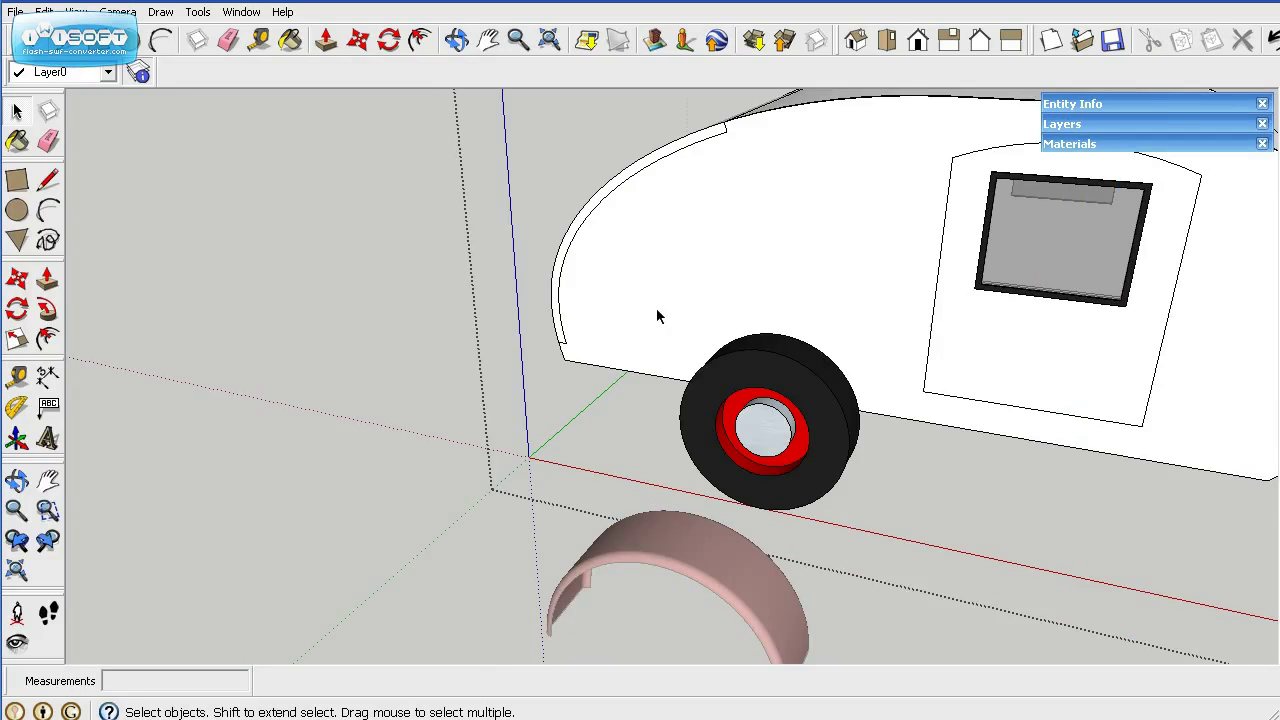
left_click(339, 309)
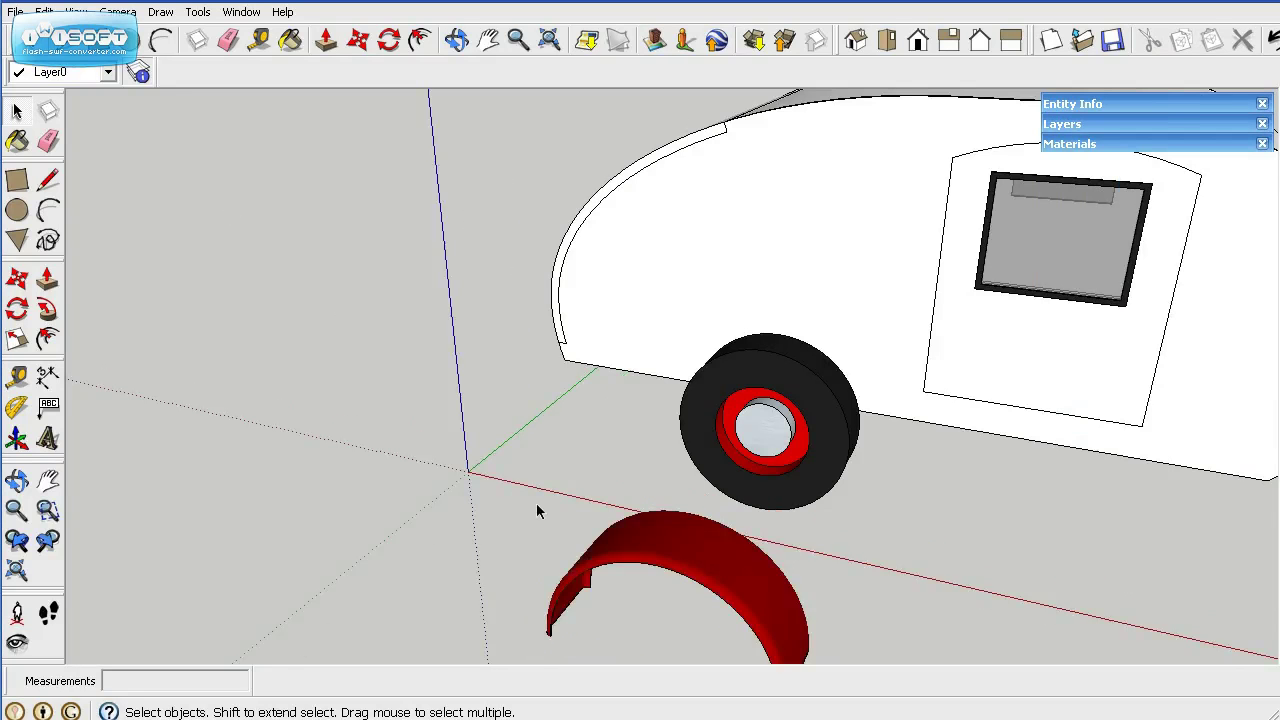
left_click(632, 558)
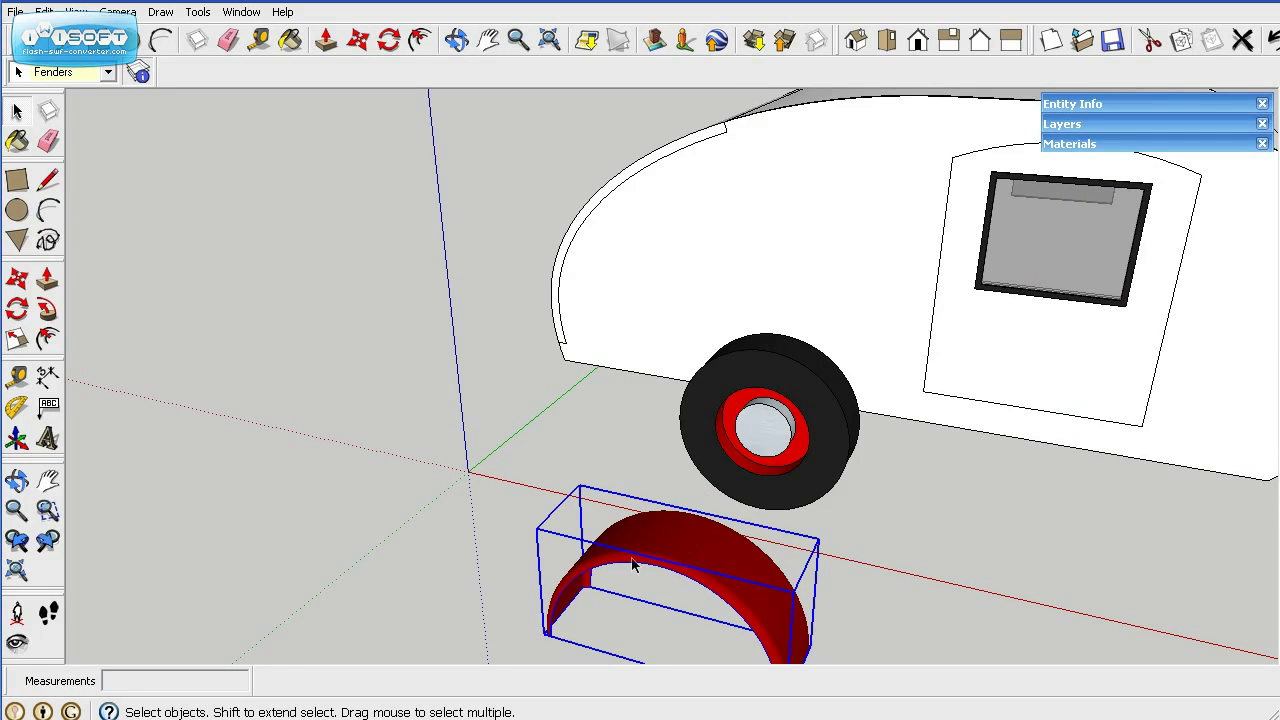
left_click(708, 293)
right_click(769, 258)
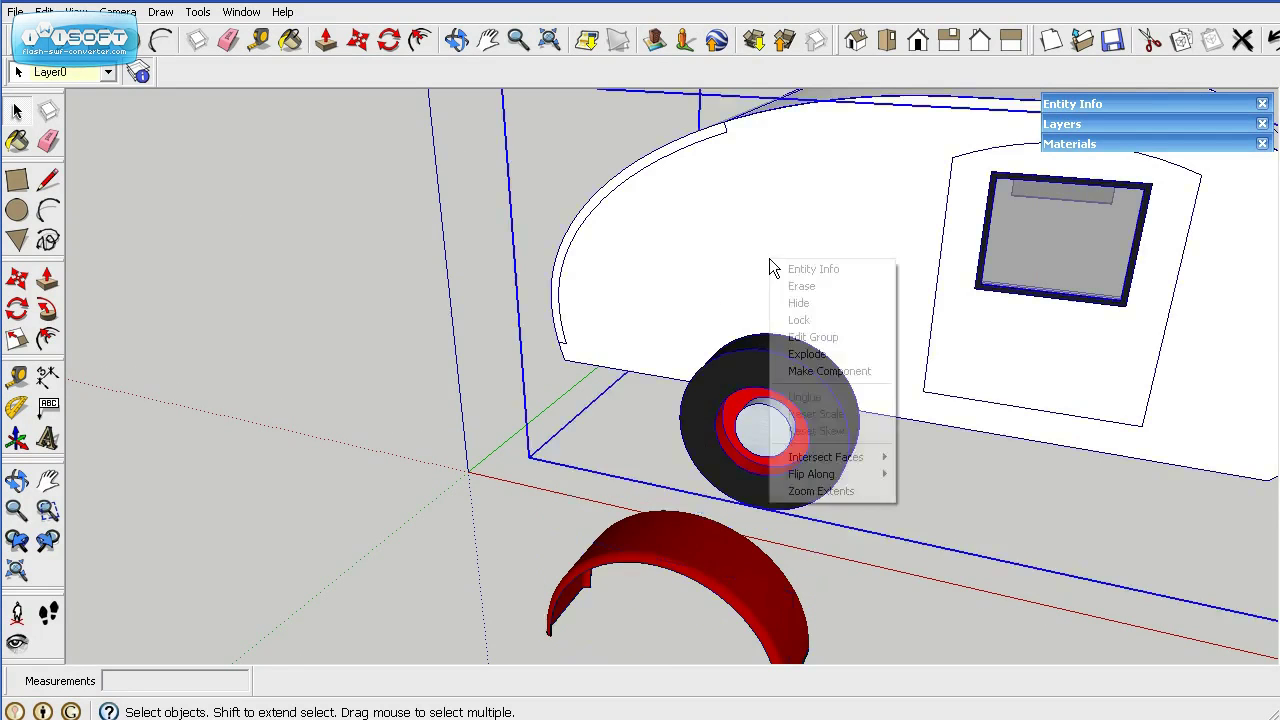
left_click(823, 356)
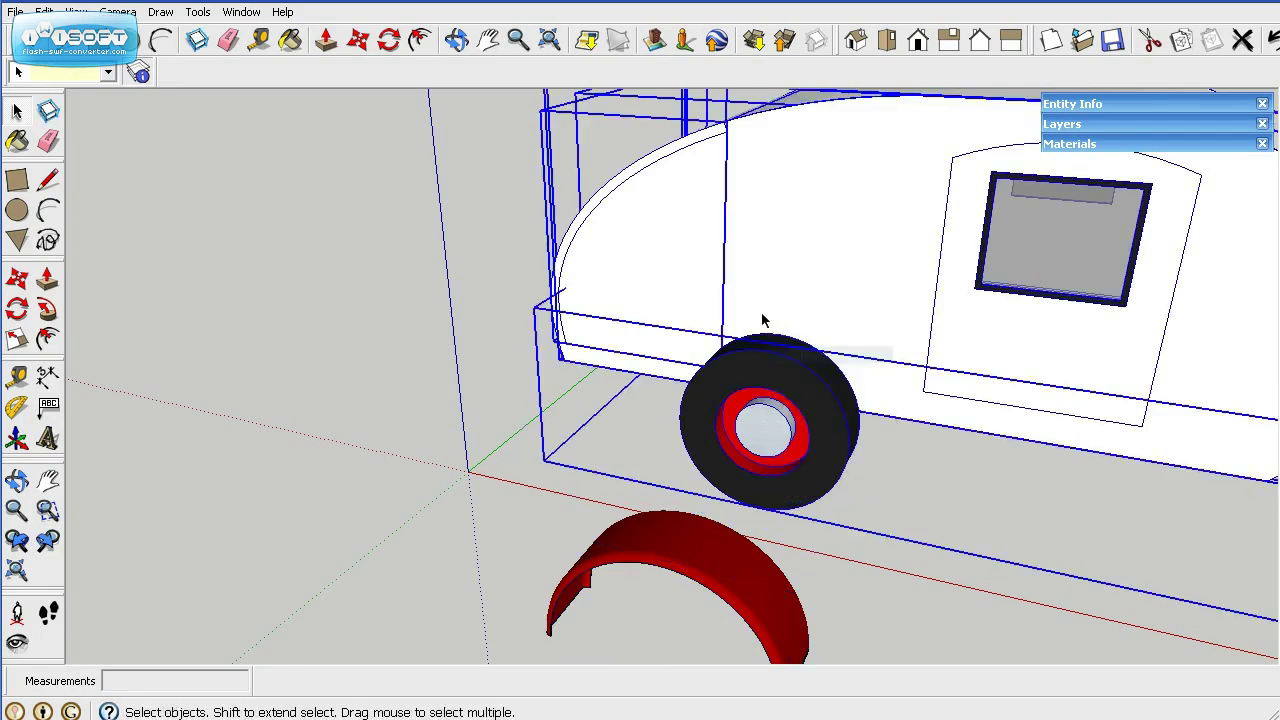
left_click(585, 525)
left_click(630, 545)
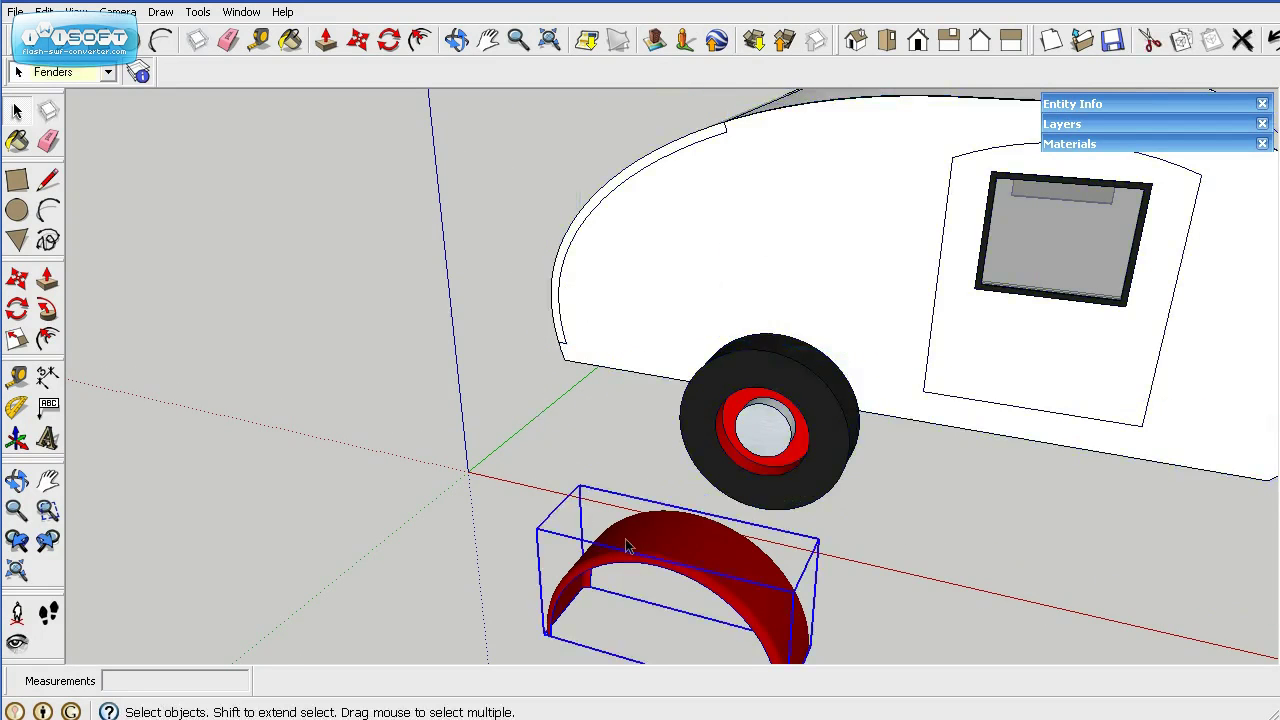
Step: Place a Tape Measure guide 27 in from the trailer's front edge
left_click(16, 376)
left_click(933, 301)
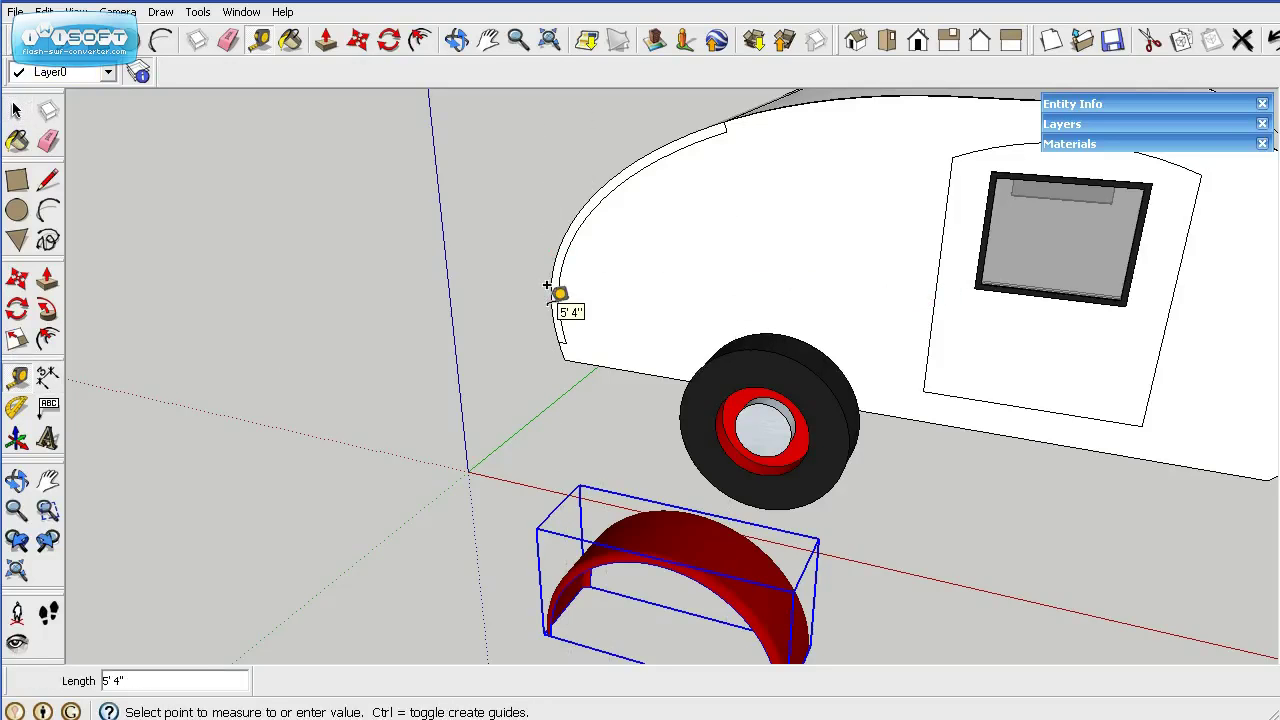
left_click(895, 297)
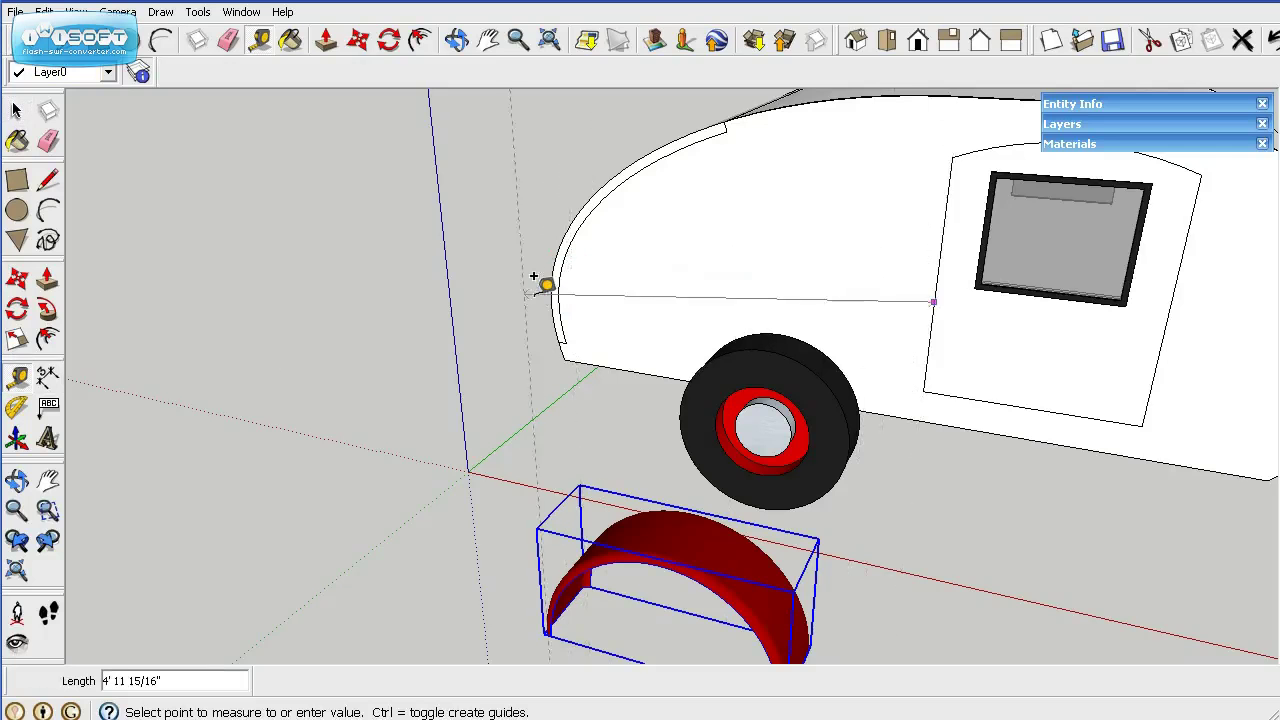
left_click(551, 272)
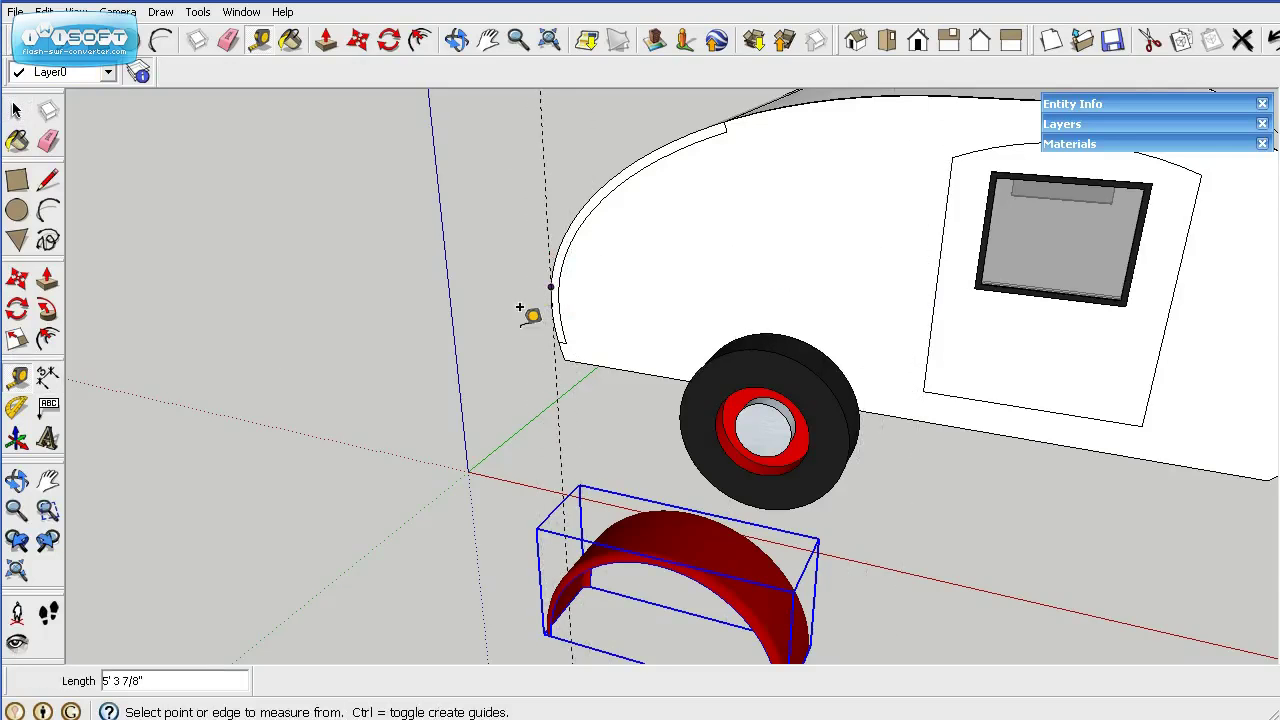
middle_click_drag(551, 283, 603, 403)
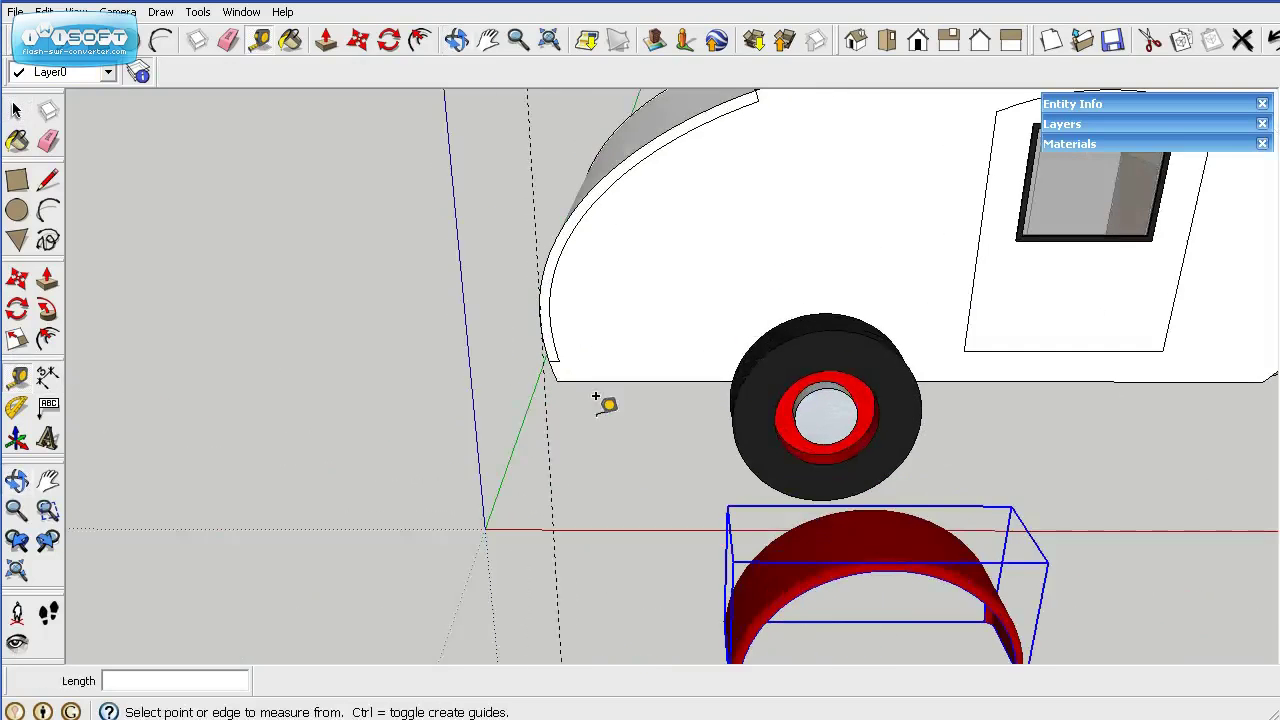
left_click(536, 249)
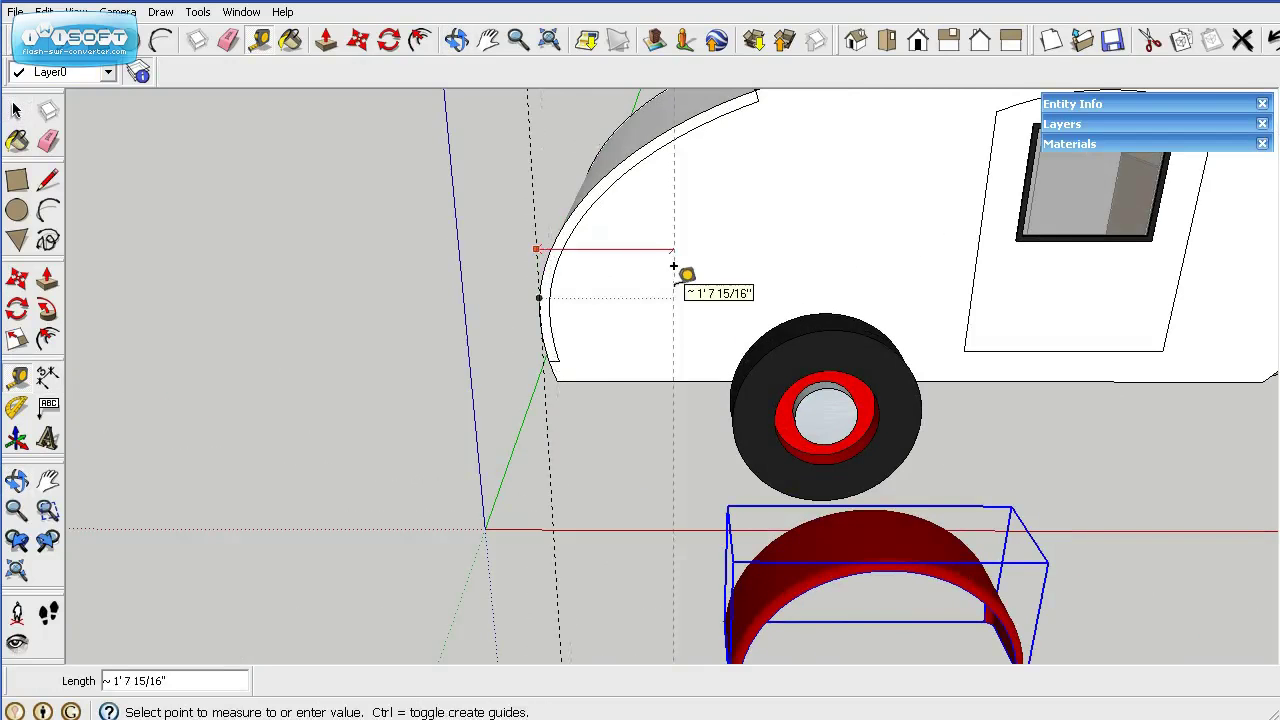
left_click(674, 266)
key("Return")
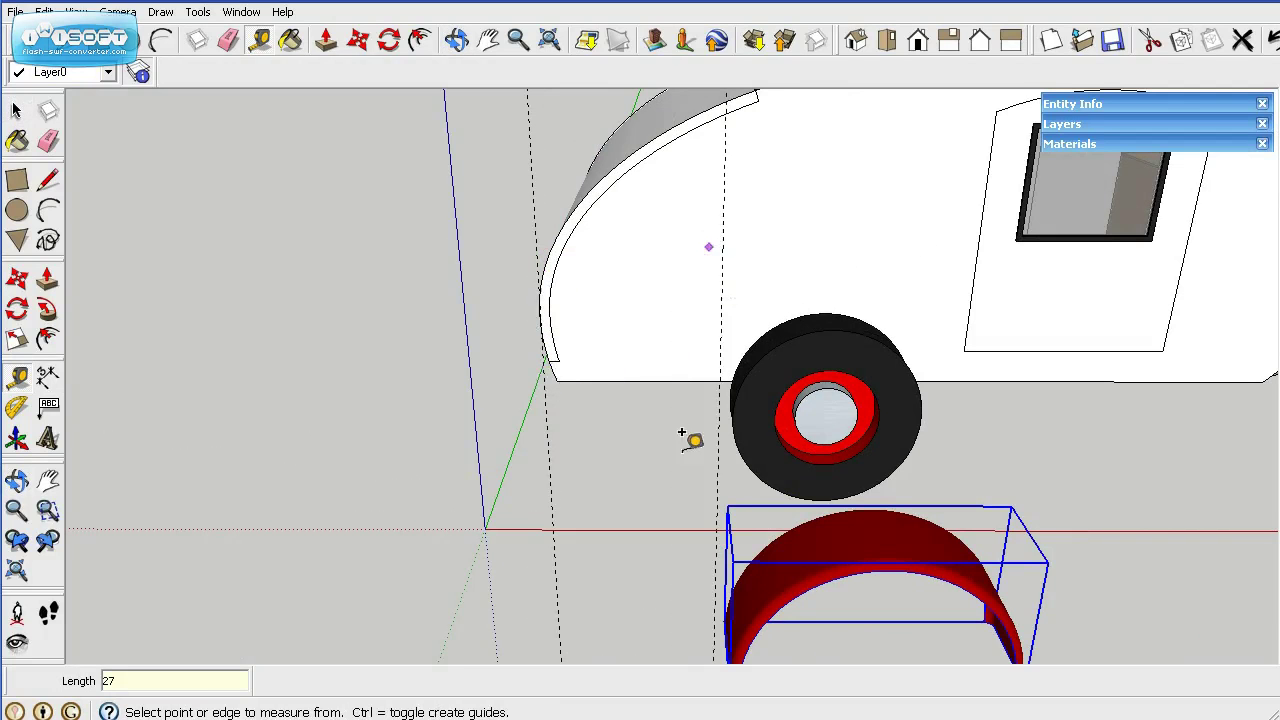
Step: Add a guide 1 inch off the trailer's bottom edge
left_click(679, 360)
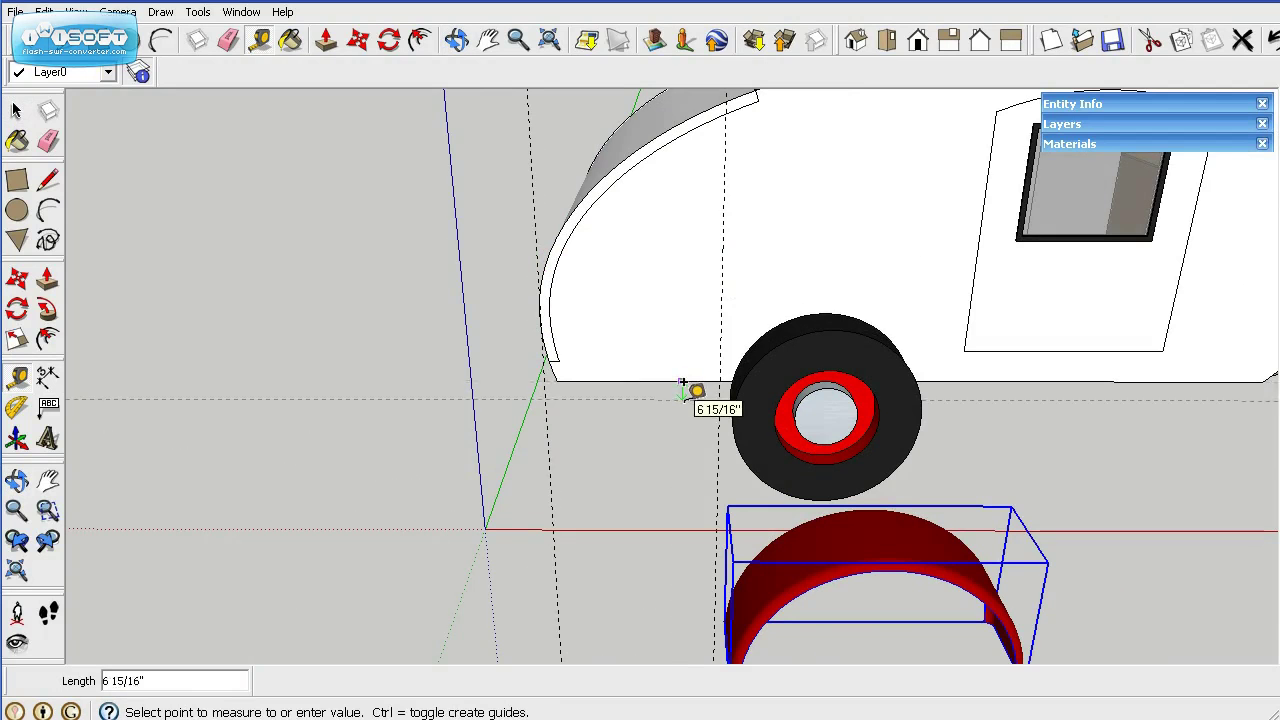
type("1")
key("Return")
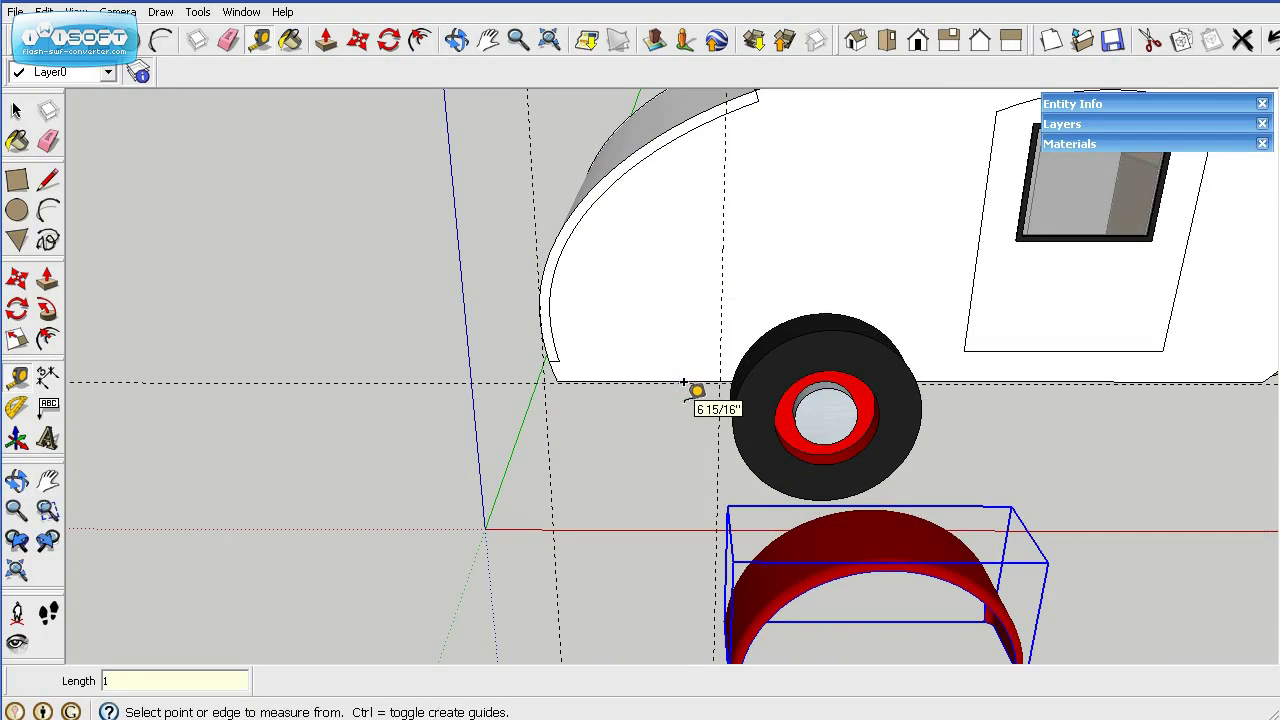
Step: Erase the long stray guide line crossing the trailer
middle_click_drag(683, 420, 919, 423)
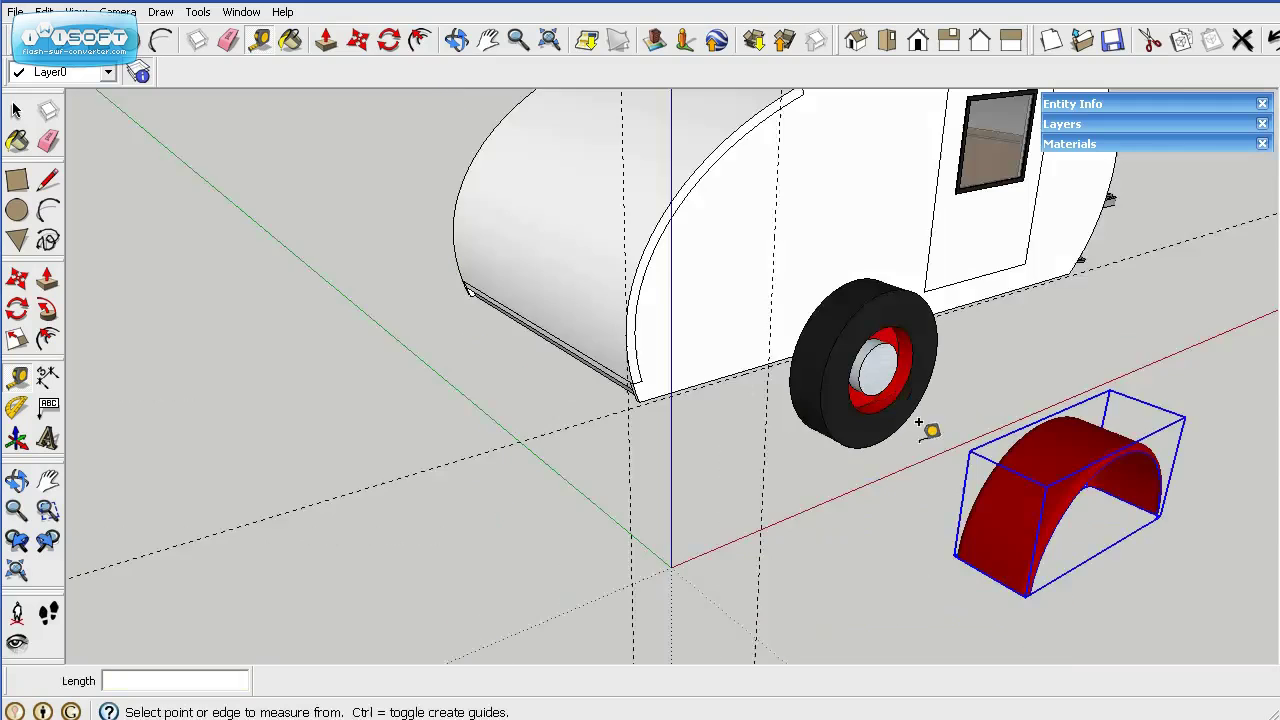
scroll(766, 343, "up", 5)
middle_click_drag(771, 560, 935, 345)
left_click(48, 140)
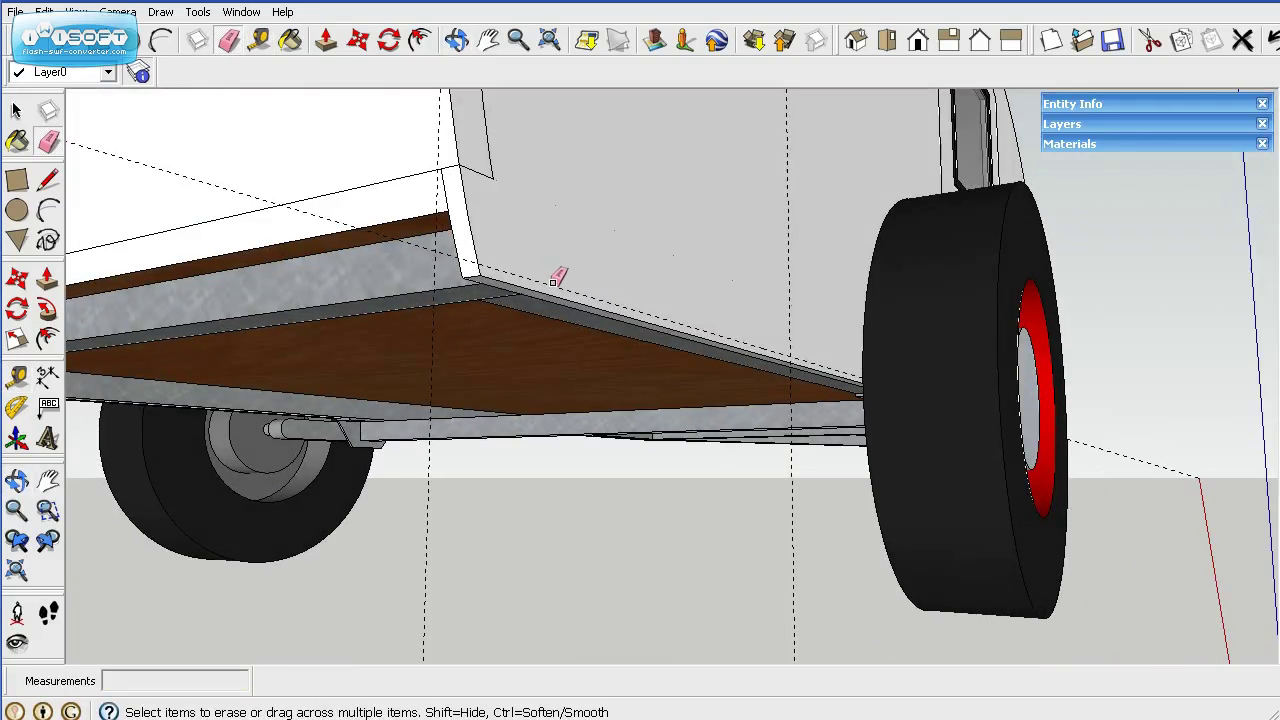
left_click(551, 281)
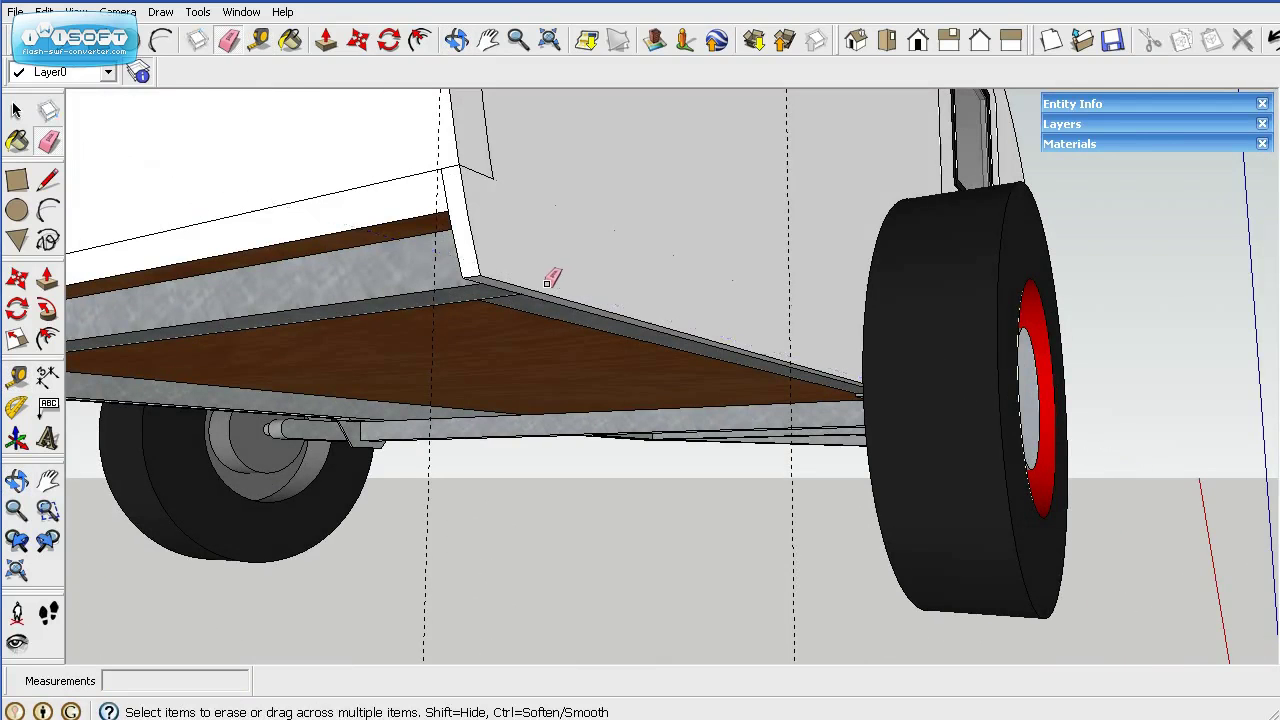
Step: Add a guide line across the trailer's underside from its bottom edge
left_click(16, 376)
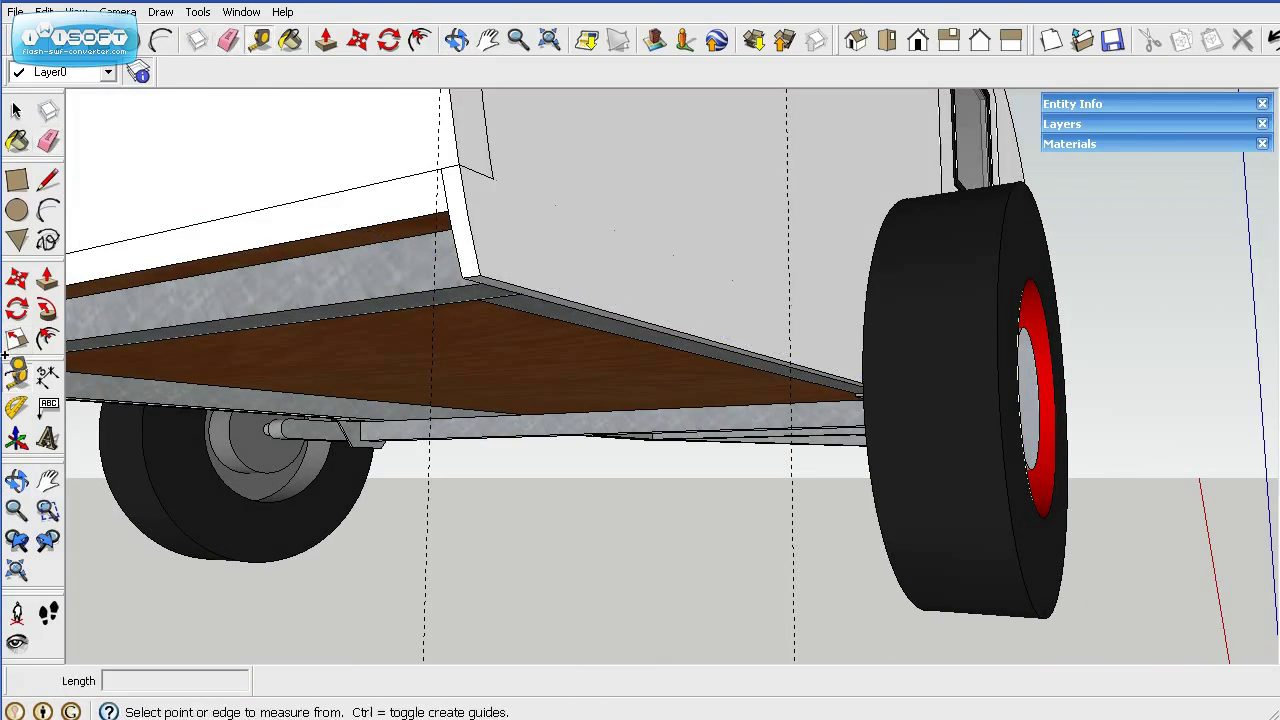
left_click(614, 313)
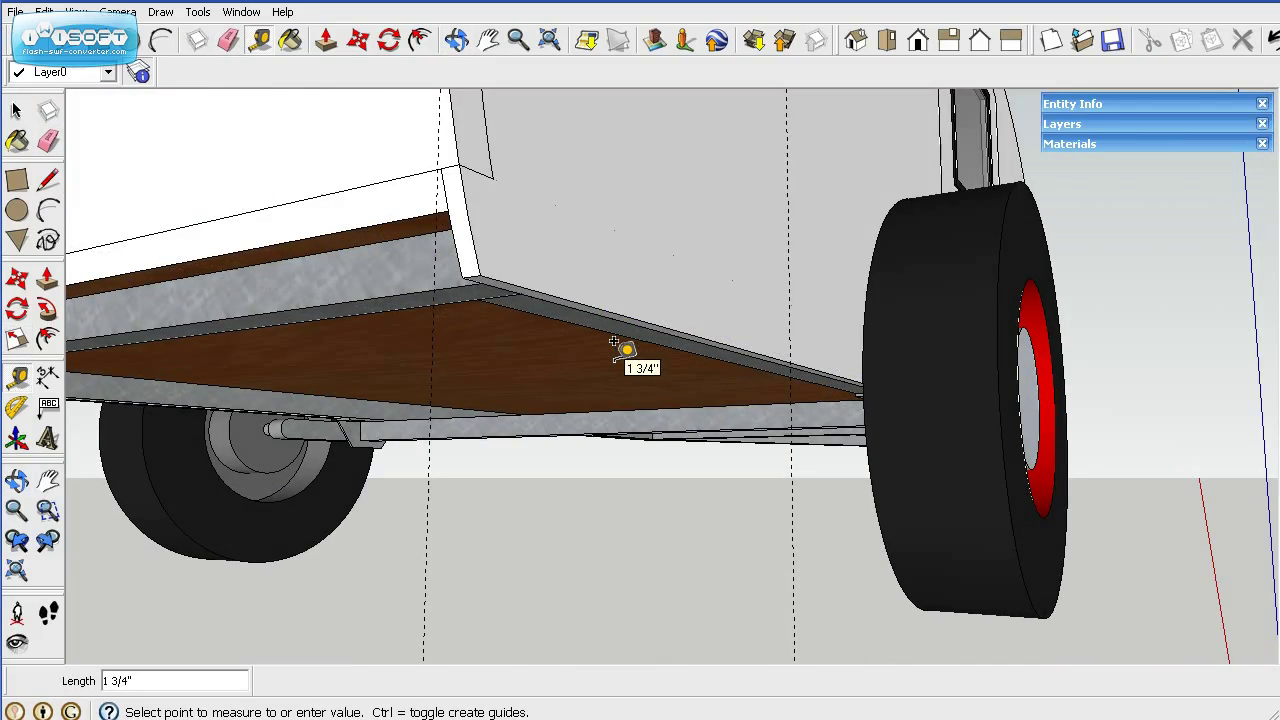
left_click(614, 342)
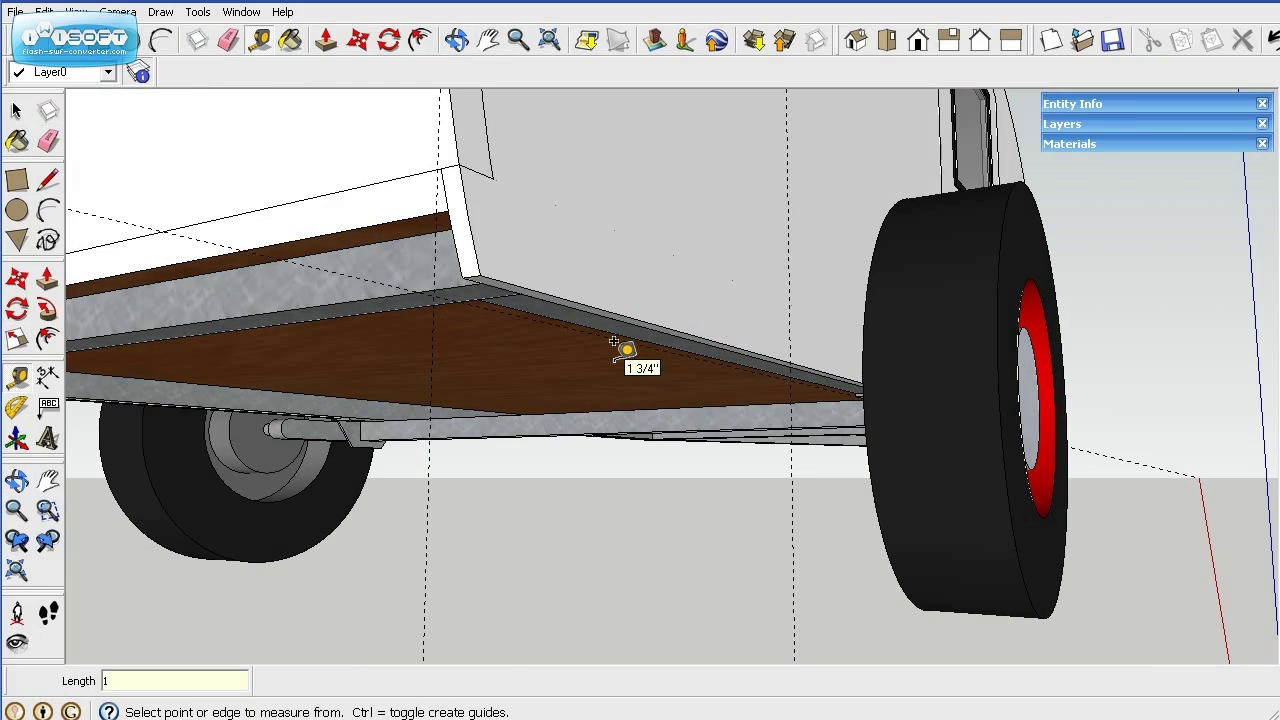
middle_click_drag(614, 342, 726, 413)
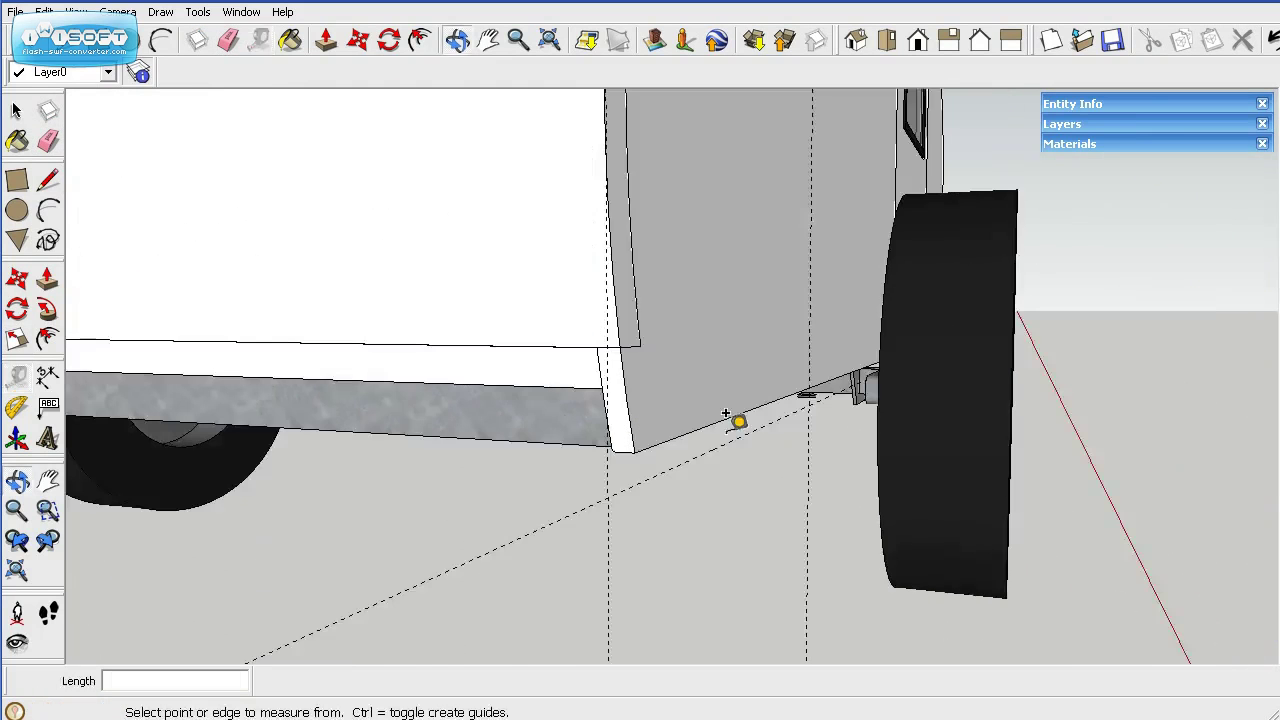
scroll(825, 405, "up", 4)
scroll(837, 397, "down", 3)
Step: Add a 0.25-inch guide near the axle end beside the wheel
middle_click_drag(848, 394, 863, 434)
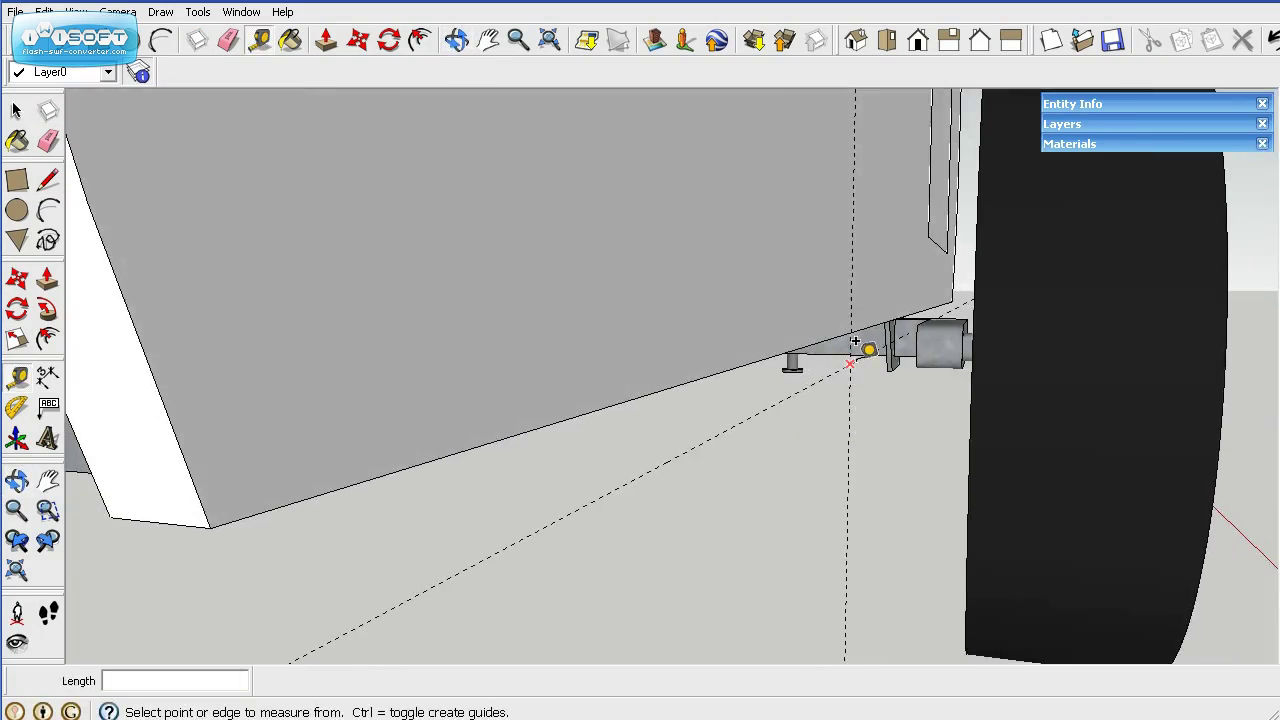
left_click(850, 362)
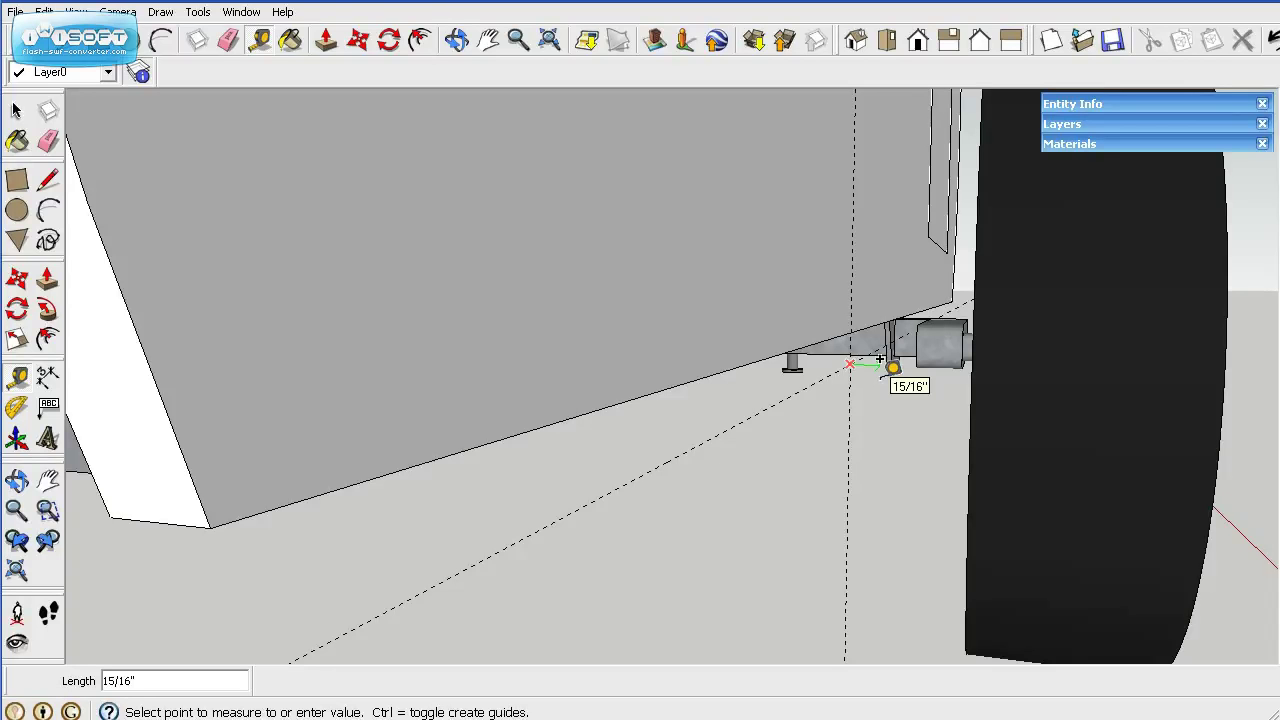
key("Return")
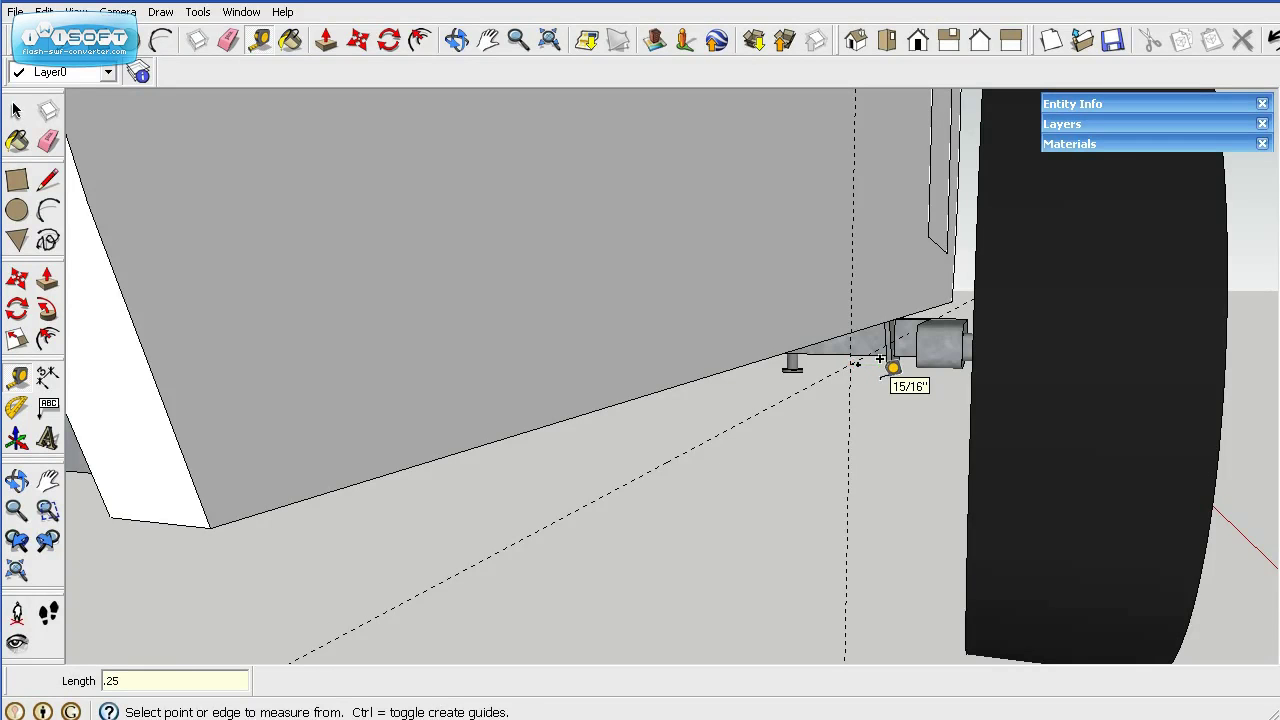
middle_click_drag(880, 360, 965, 400)
scroll(965, 400, "down", 6)
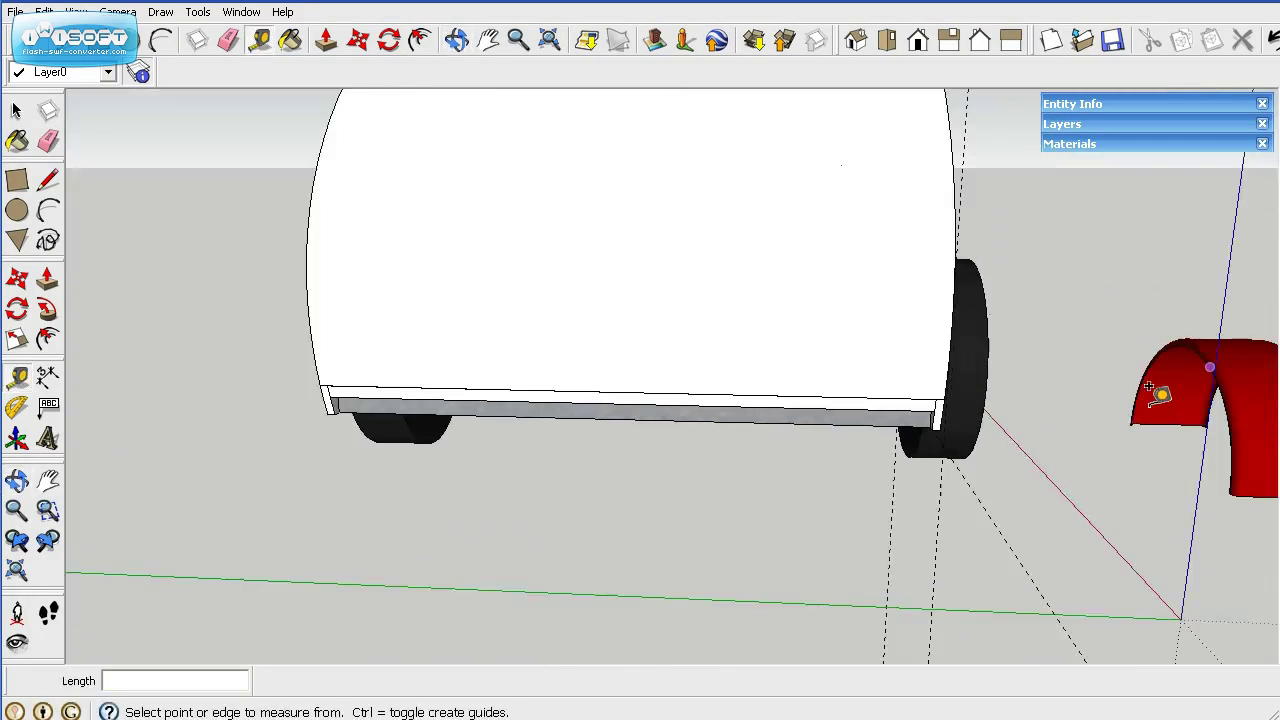
Step: Move the red fender over beside the rear wheel
left_click(17, 279)
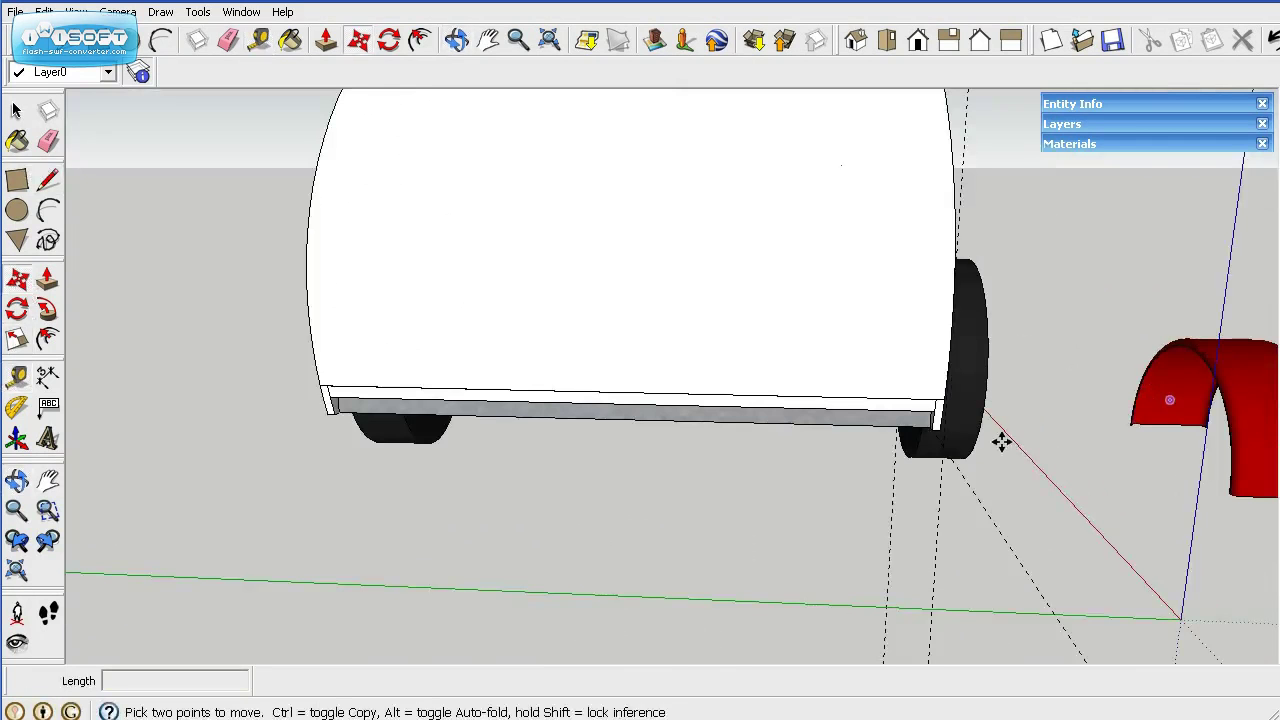
left_click(1262, 455)
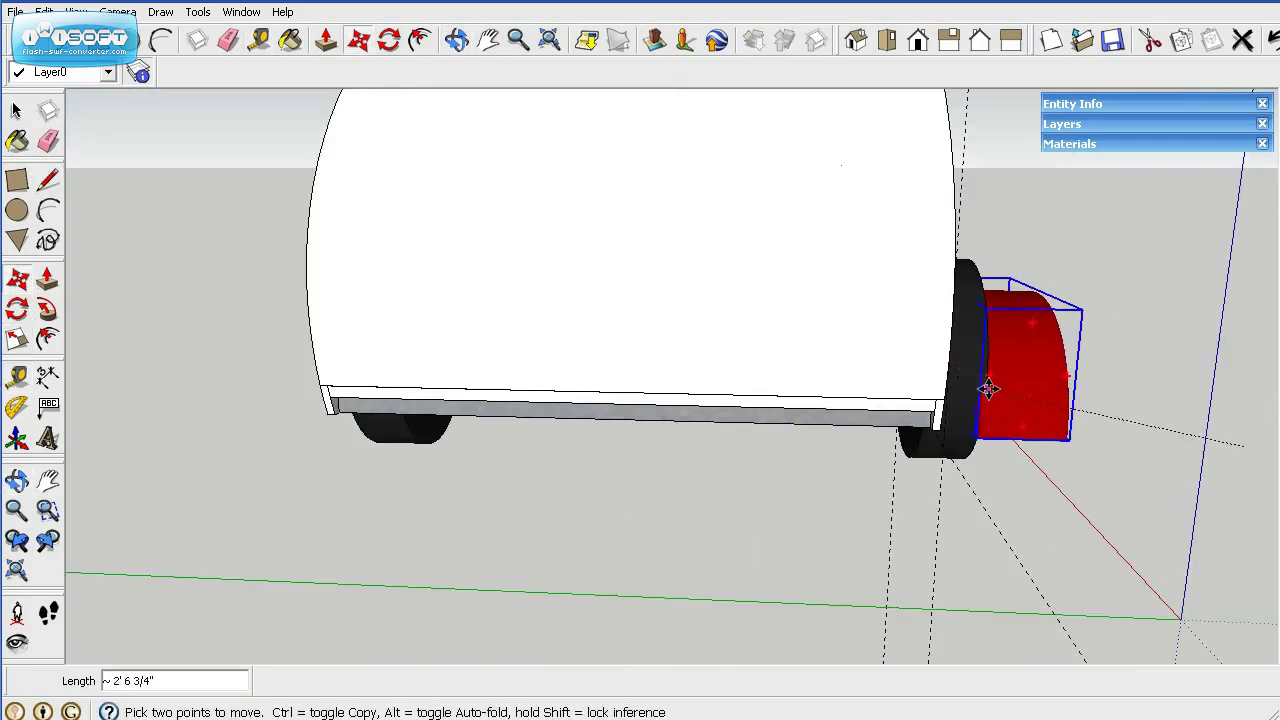
left_click(954, 458)
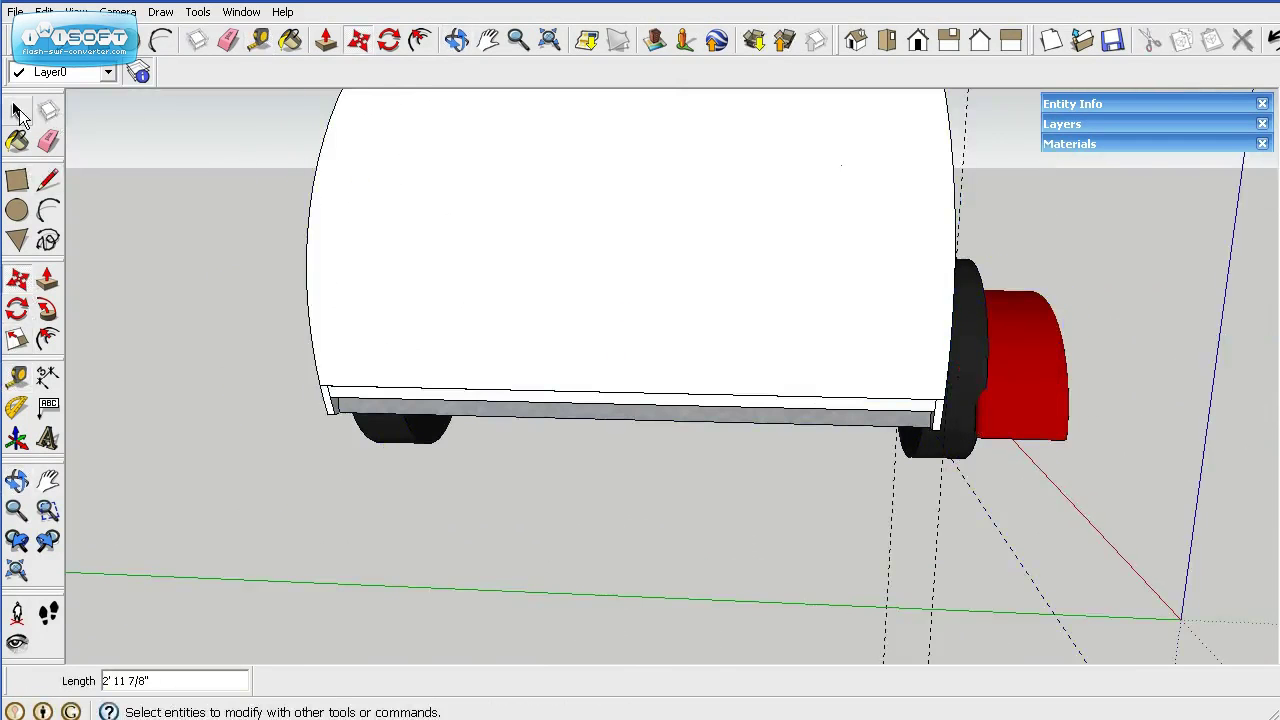
left_click(16, 110)
left_click(1006, 420)
middle_click_drag(1014, 508, 929, 508)
scroll(929, 495, "up", 4)
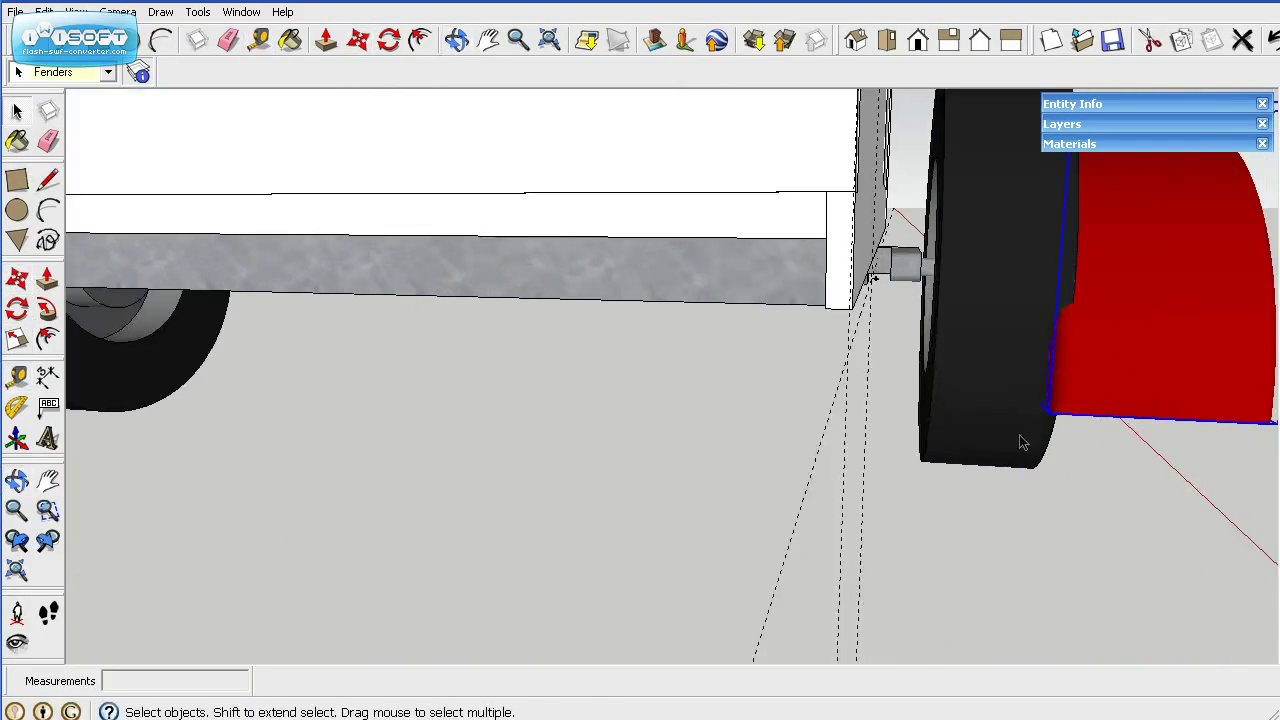
mouse_move(1085, 472)
middle_mouse_down()
mouse_move(1097, 477)
mouse_move(1069, 457)
mouse_move(1095, 455)
middle_mouse_up()
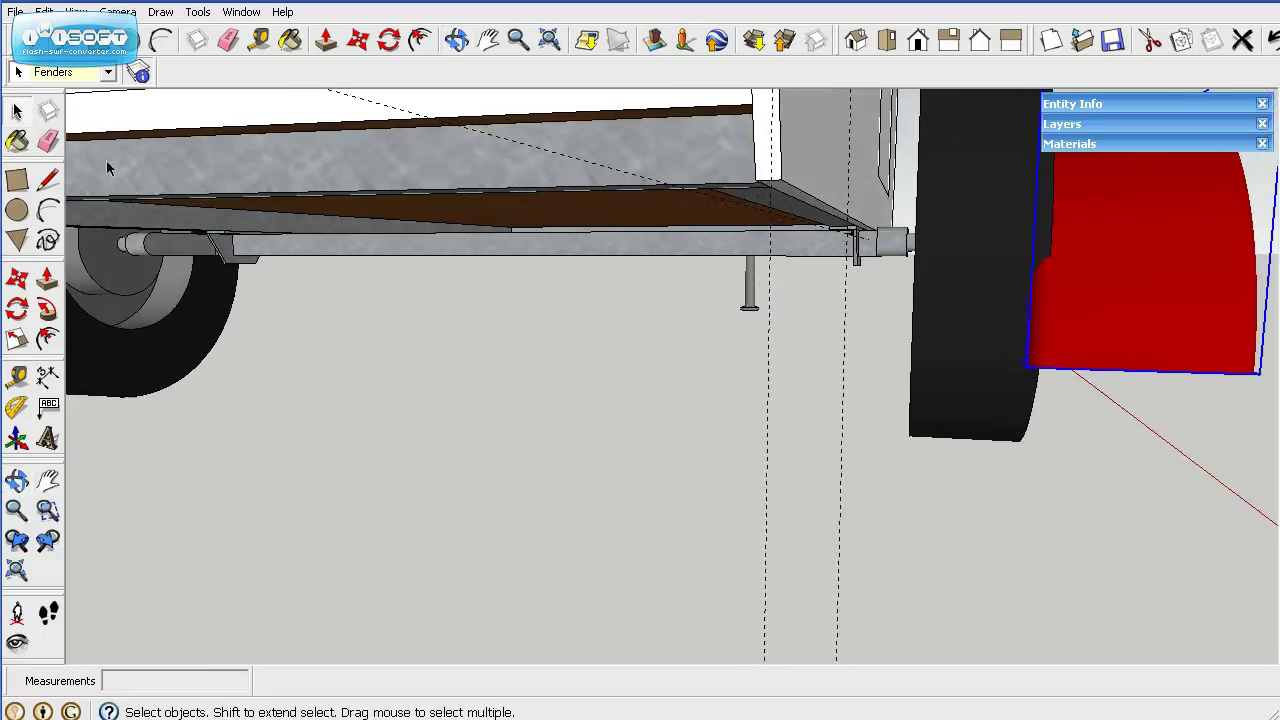
Step: Move the fender toward the trailer's axle end
left_click(17, 279)
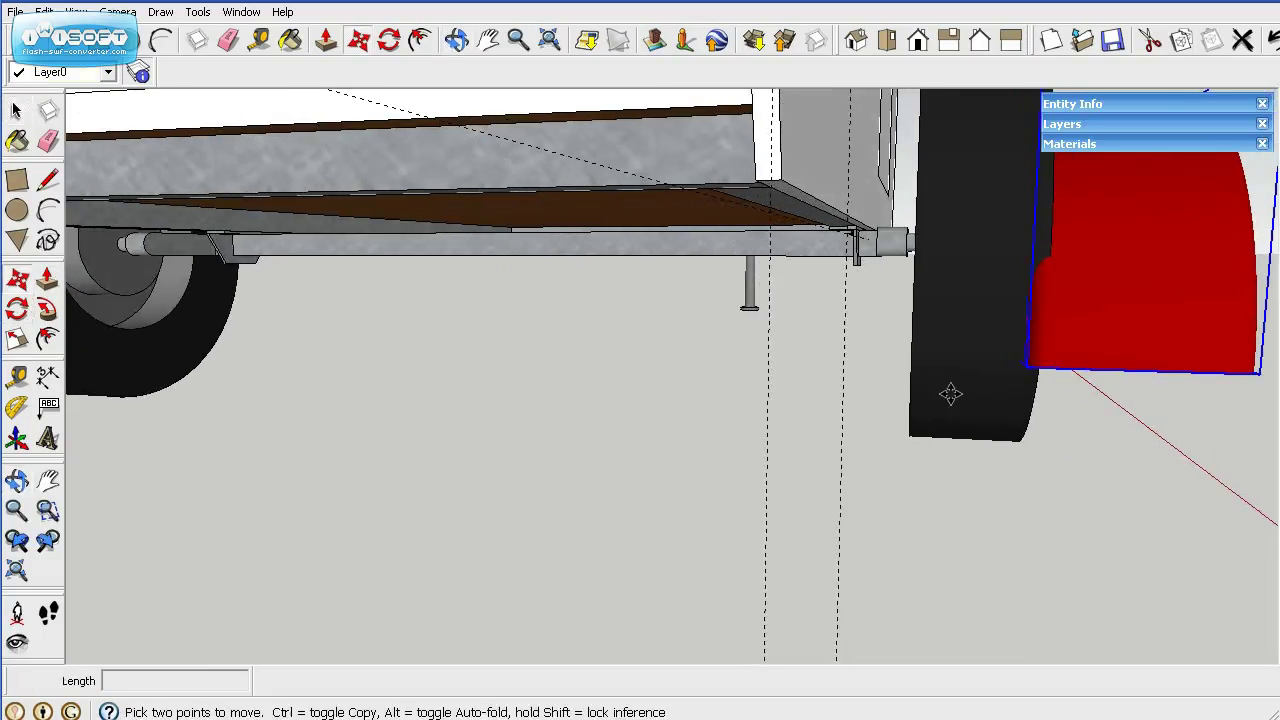
left_click(1029, 362)
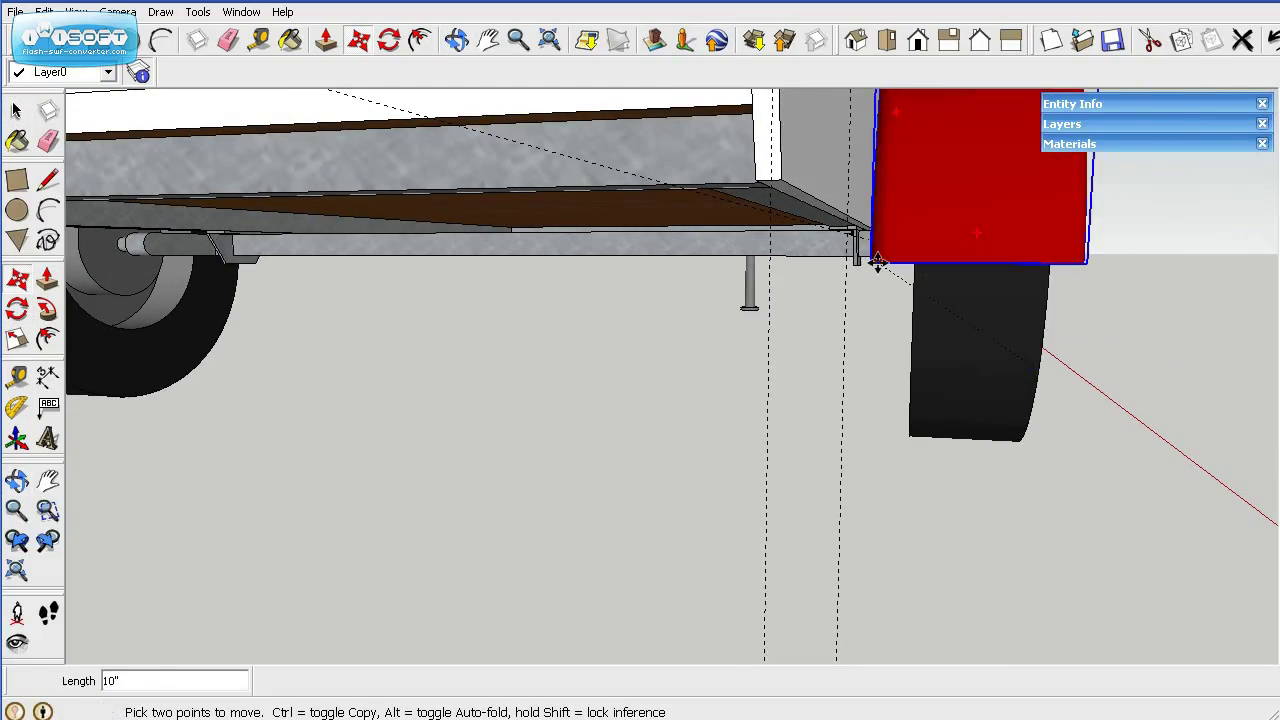
left_click(877, 261)
middle_click_drag(843, 314, 946, 300)
scroll(997, 277, "up", 5)
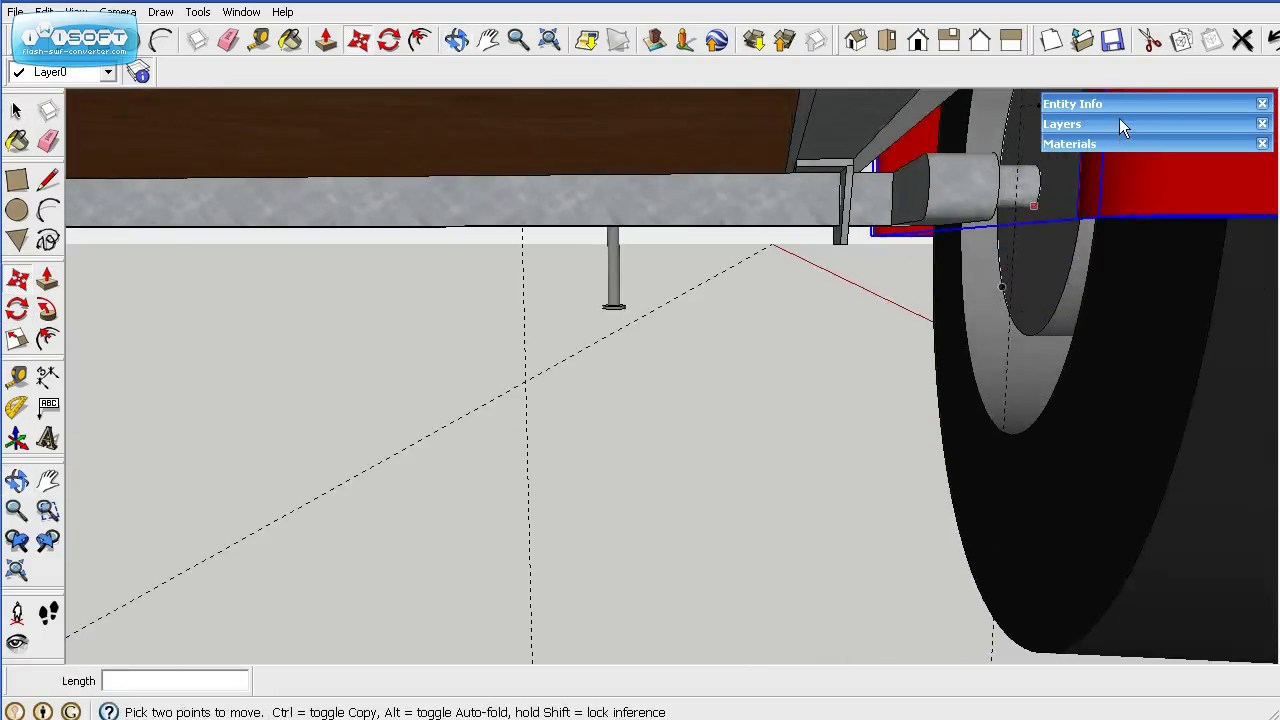
Step: Snap the fender into place behind the wheel at the axle-end guide point
left_click_drag(1144, 106, 1100, 400)
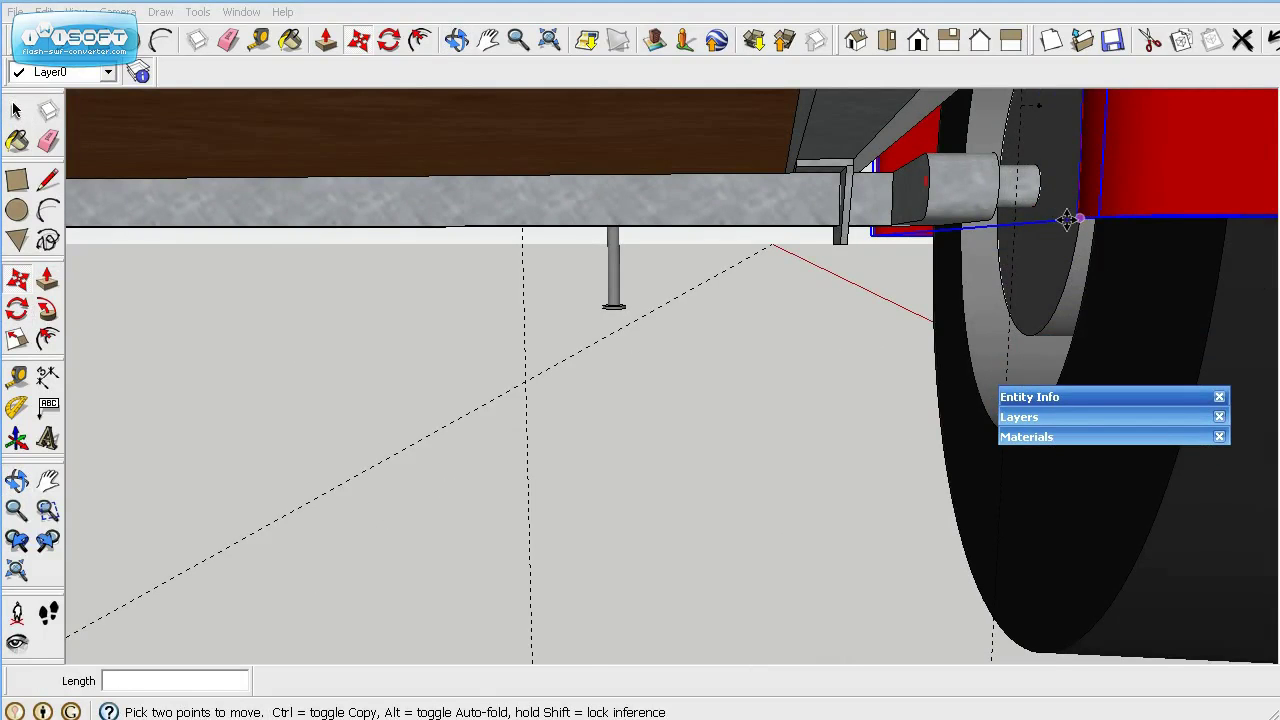
left_click(1076, 217)
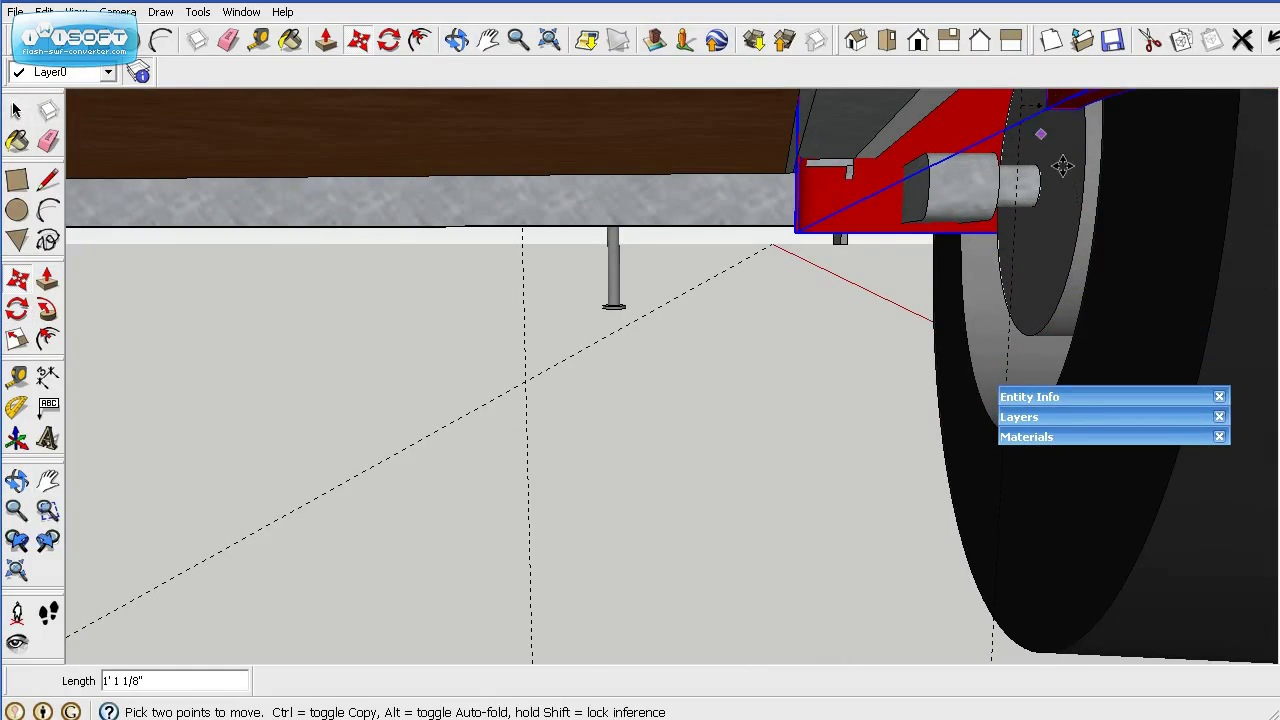
middle_click_drag(1063, 166, 1080, 177)
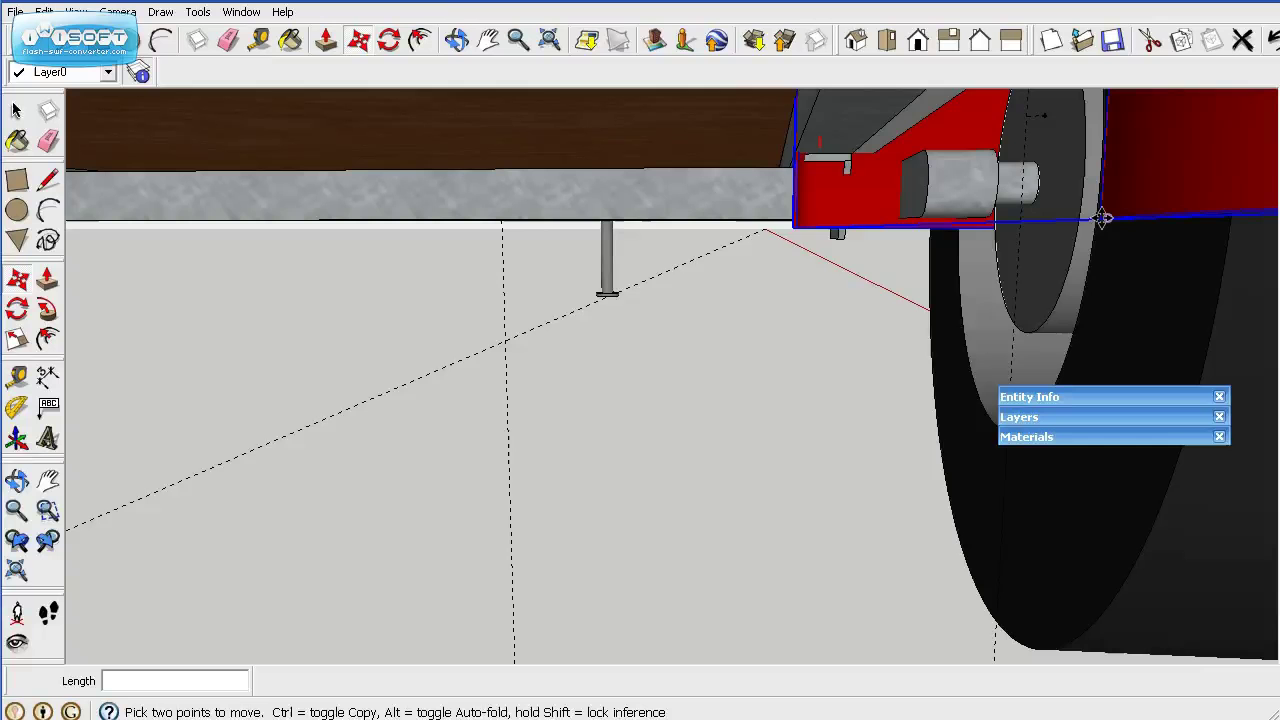
left_click(1090, 212)
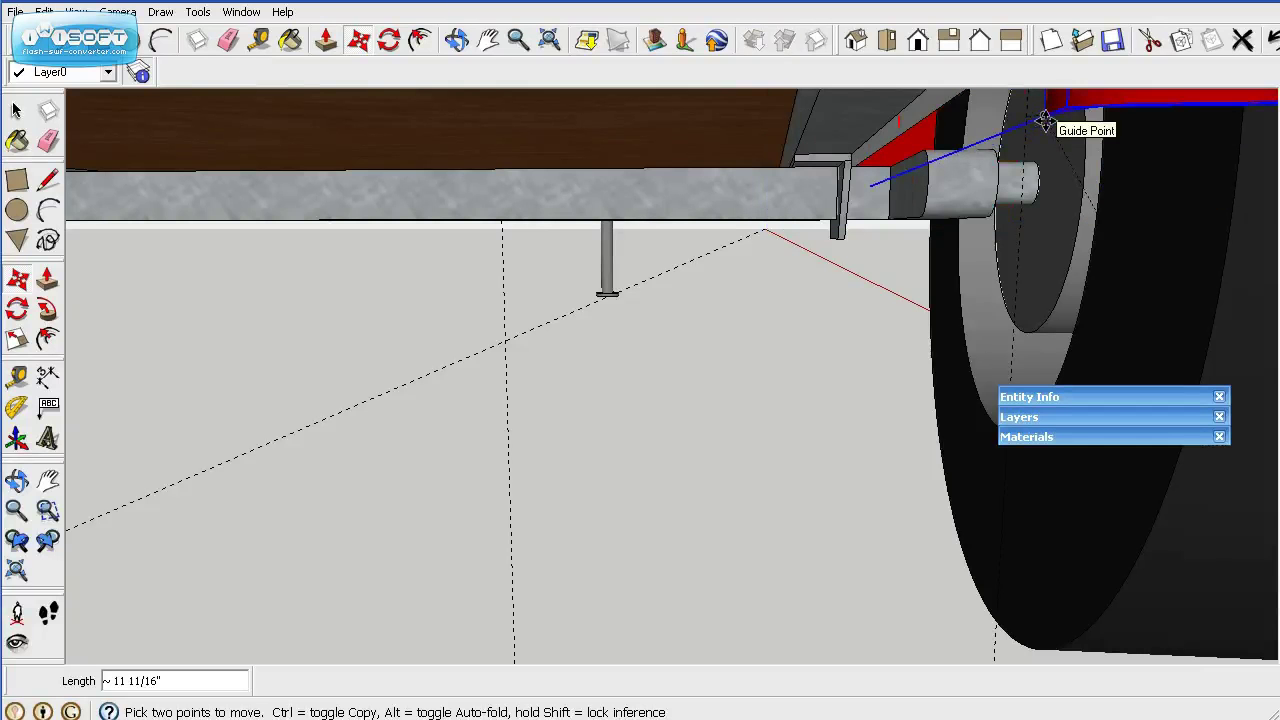
left_click(1045, 120)
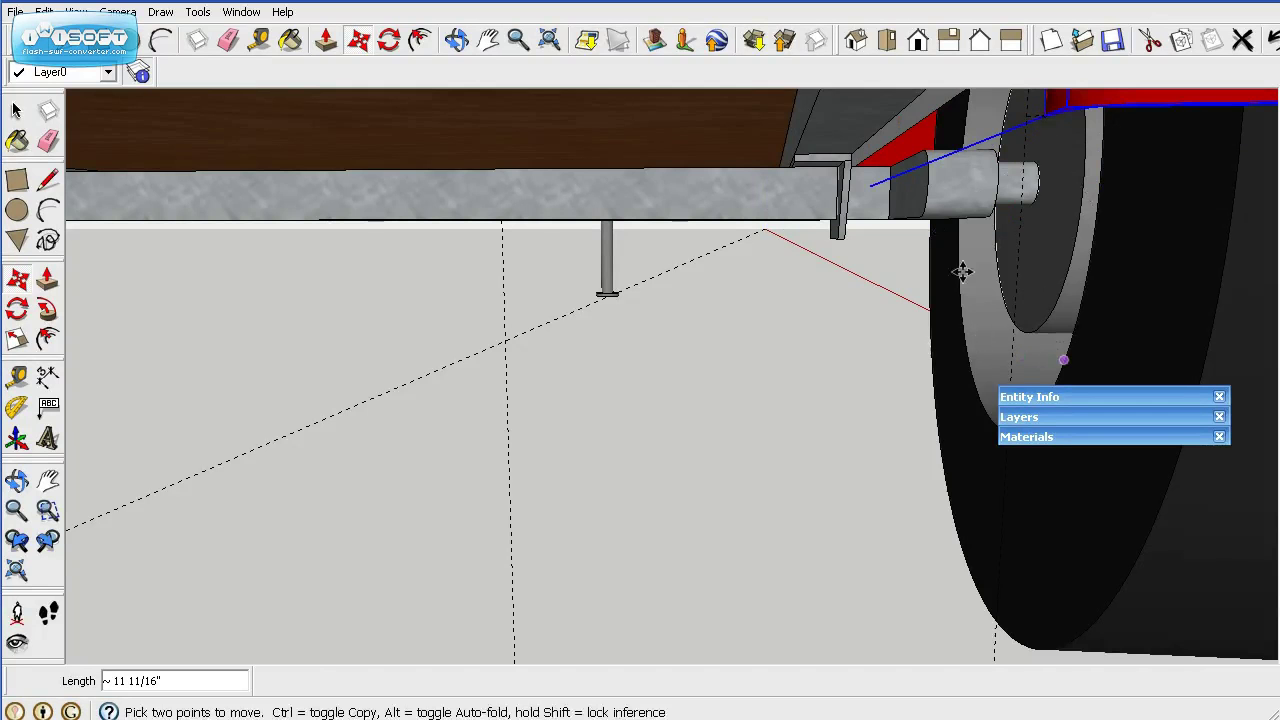
left_click(17, 112)
Step: Fit the trailer in view and delete all guides with Edit > Delete Guides
scroll(678, 492, "up", 5)
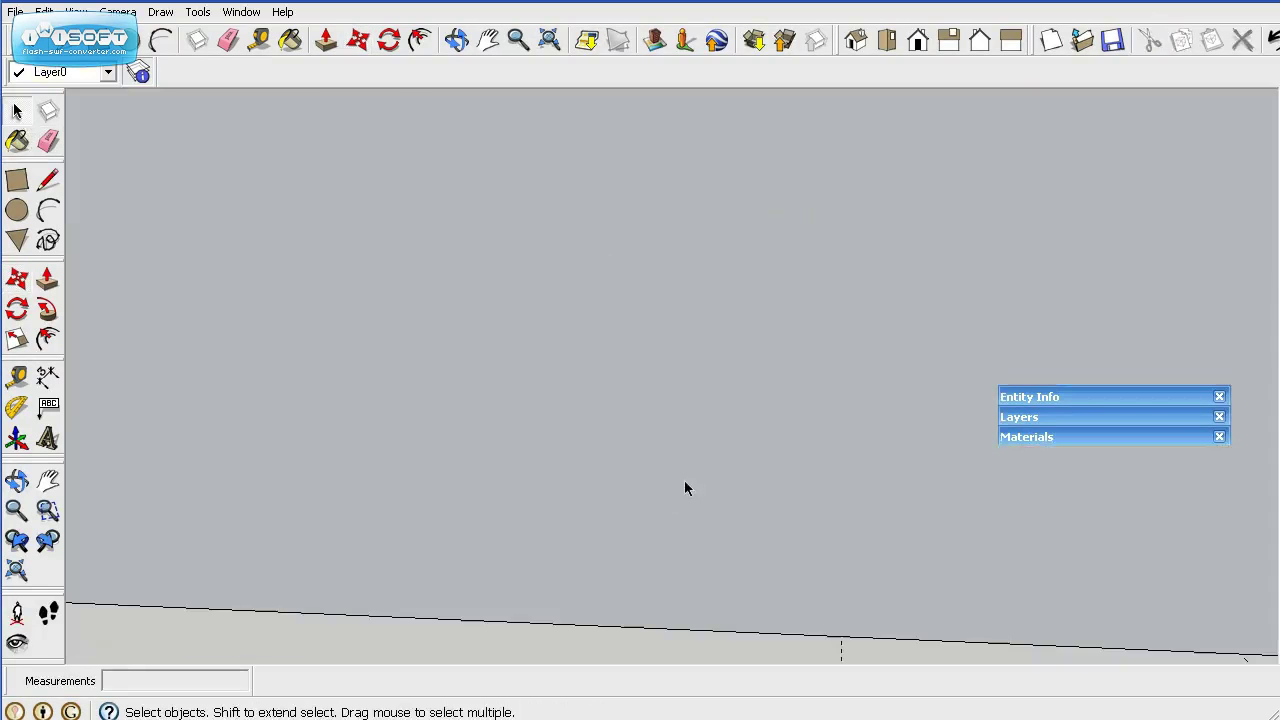
left_click(16, 570)
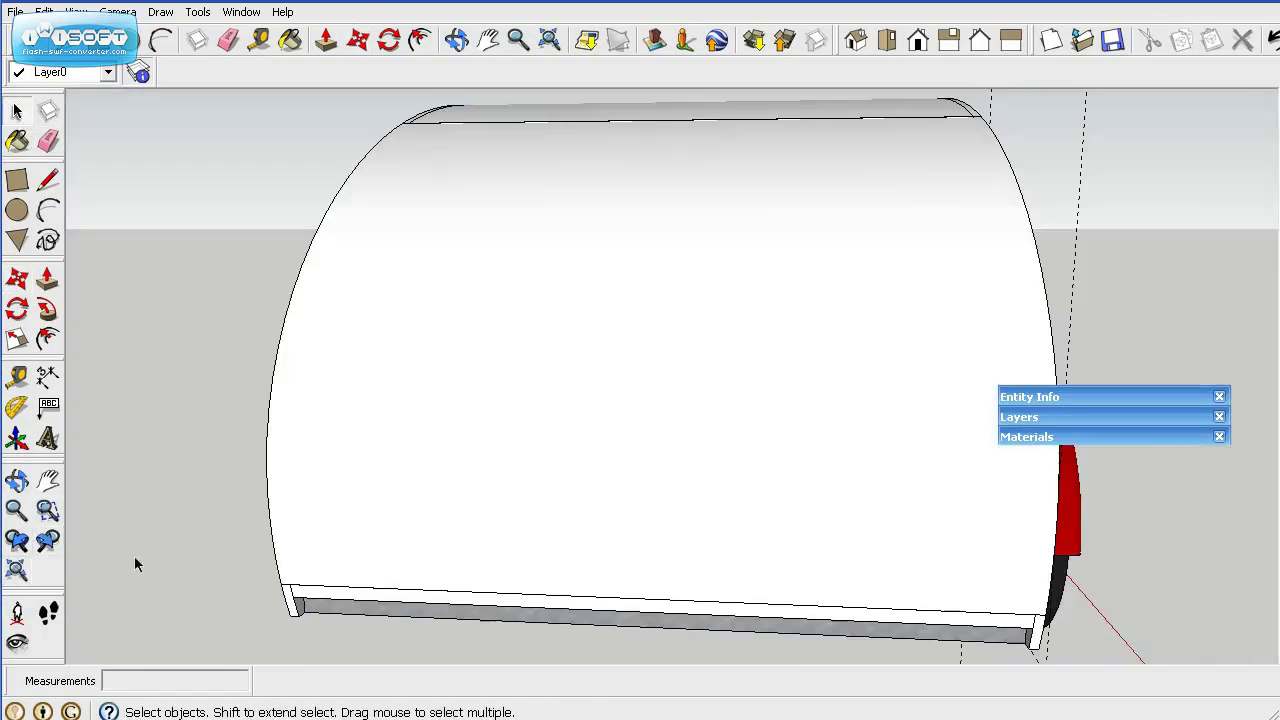
middle_click_drag(955, 552, 560, 520)
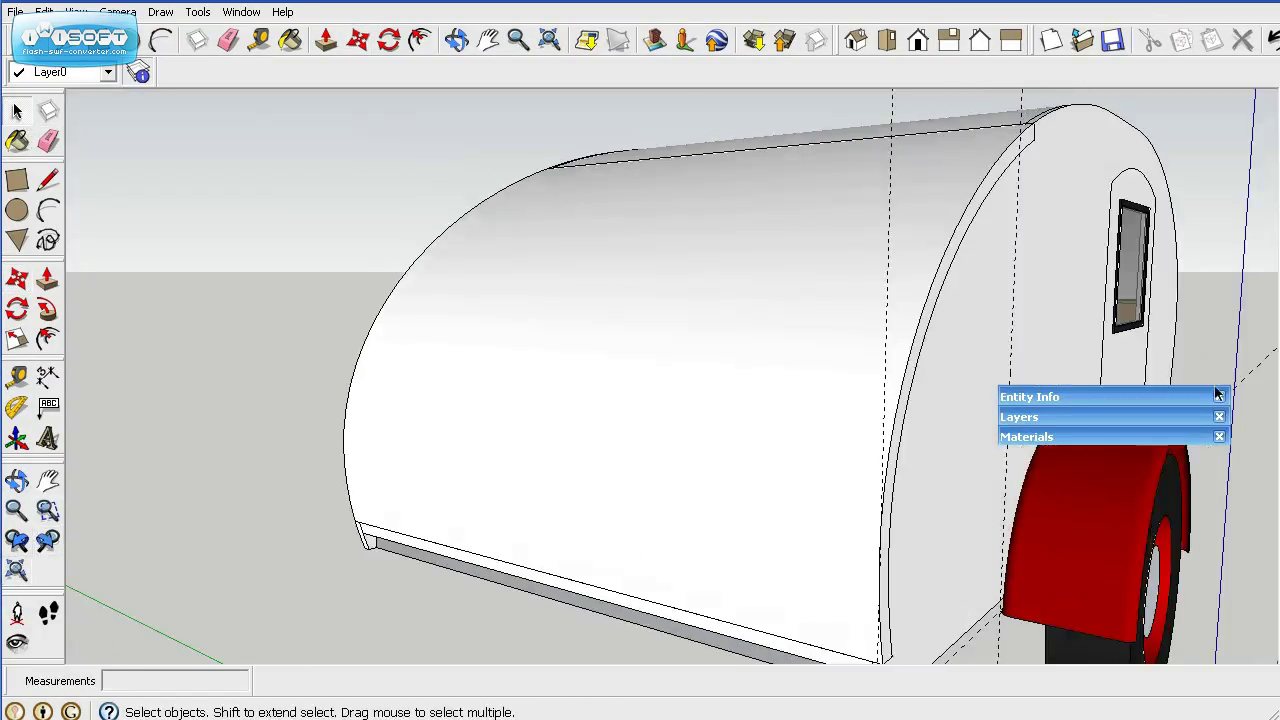
left_click_drag(1145, 397, 1181, 115)
left_click(16, 570)
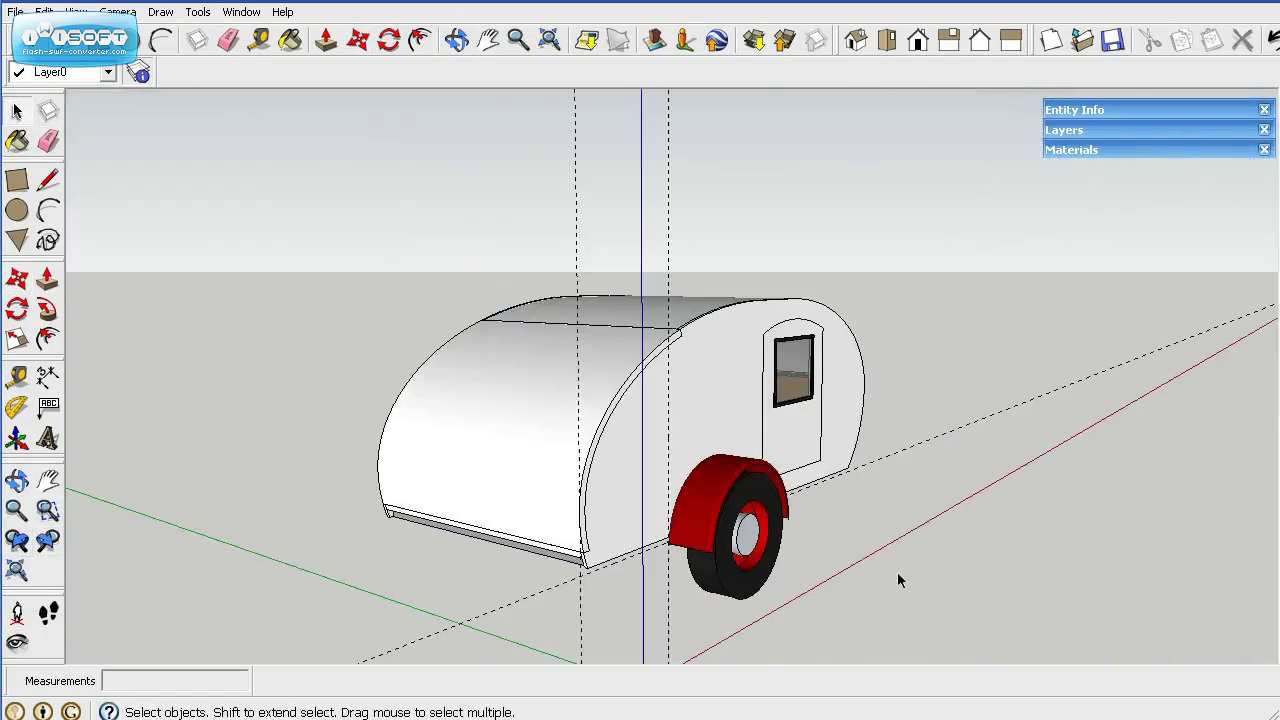
middle_click_drag(897, 572, 652, 519)
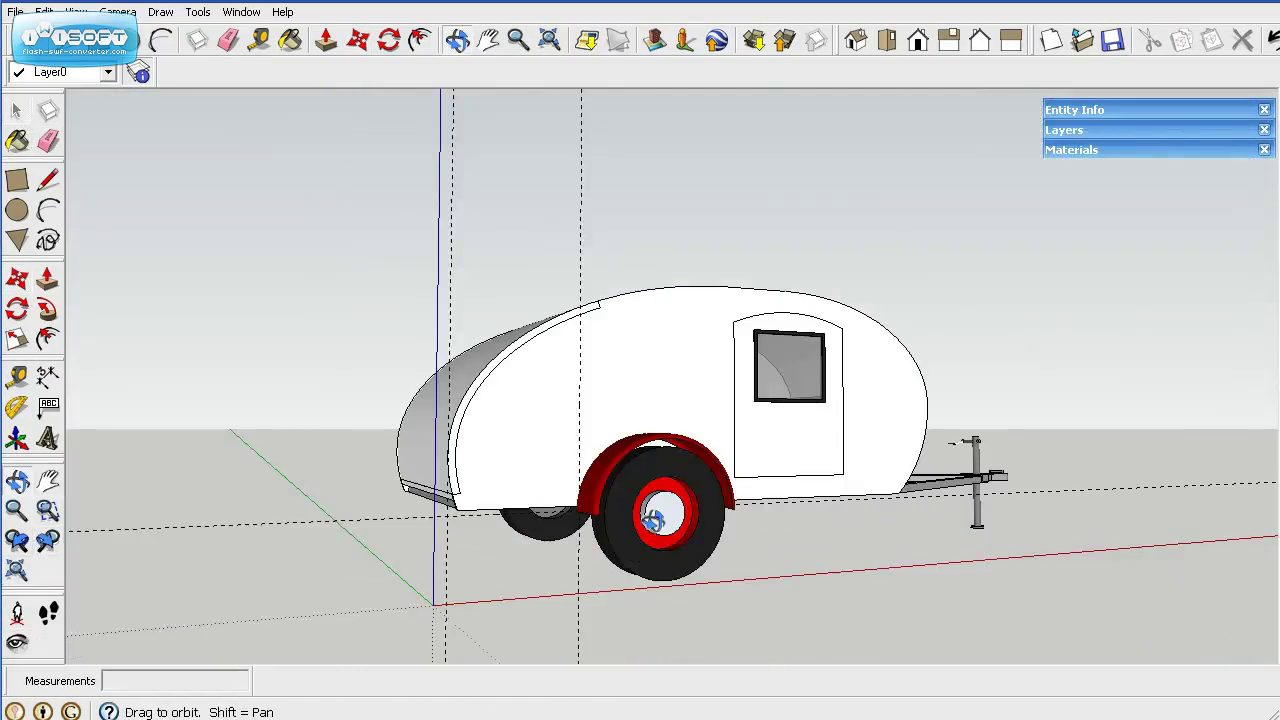
scroll(586, 543, "up", 2)
middle_click_drag(586, 543, 253, 152)
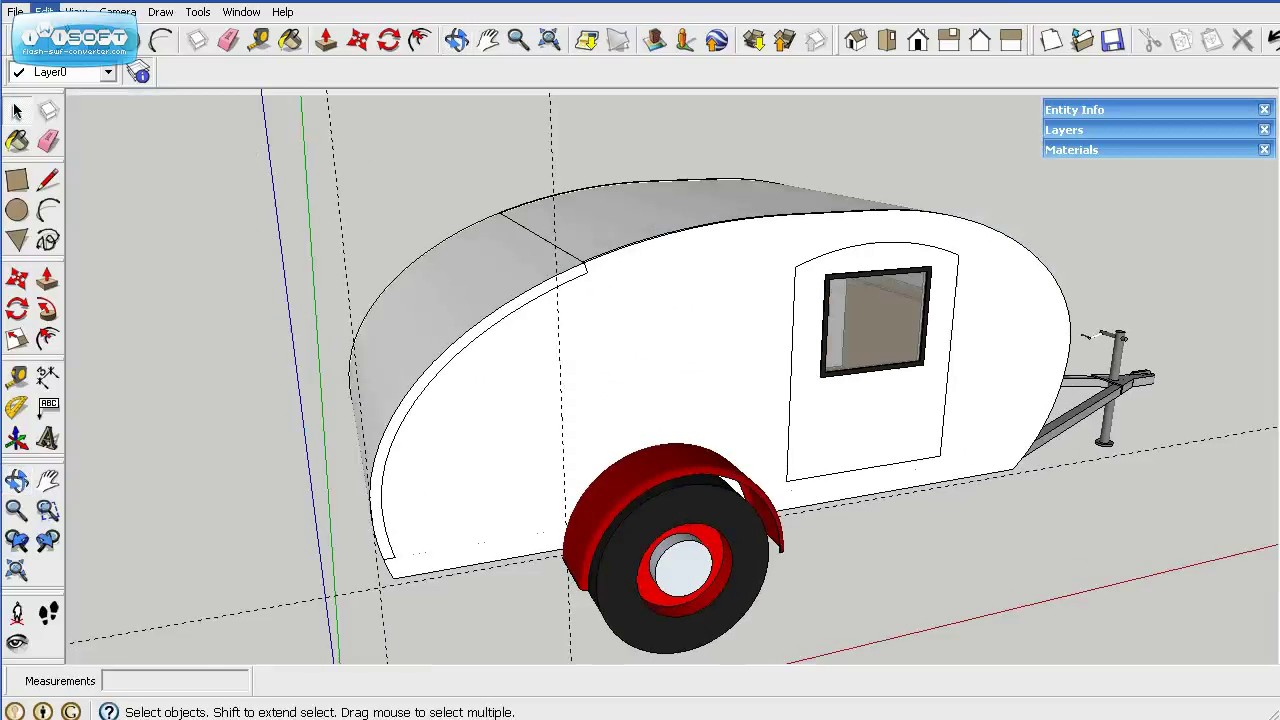
left_click(44, 12)
left_click(90, 161)
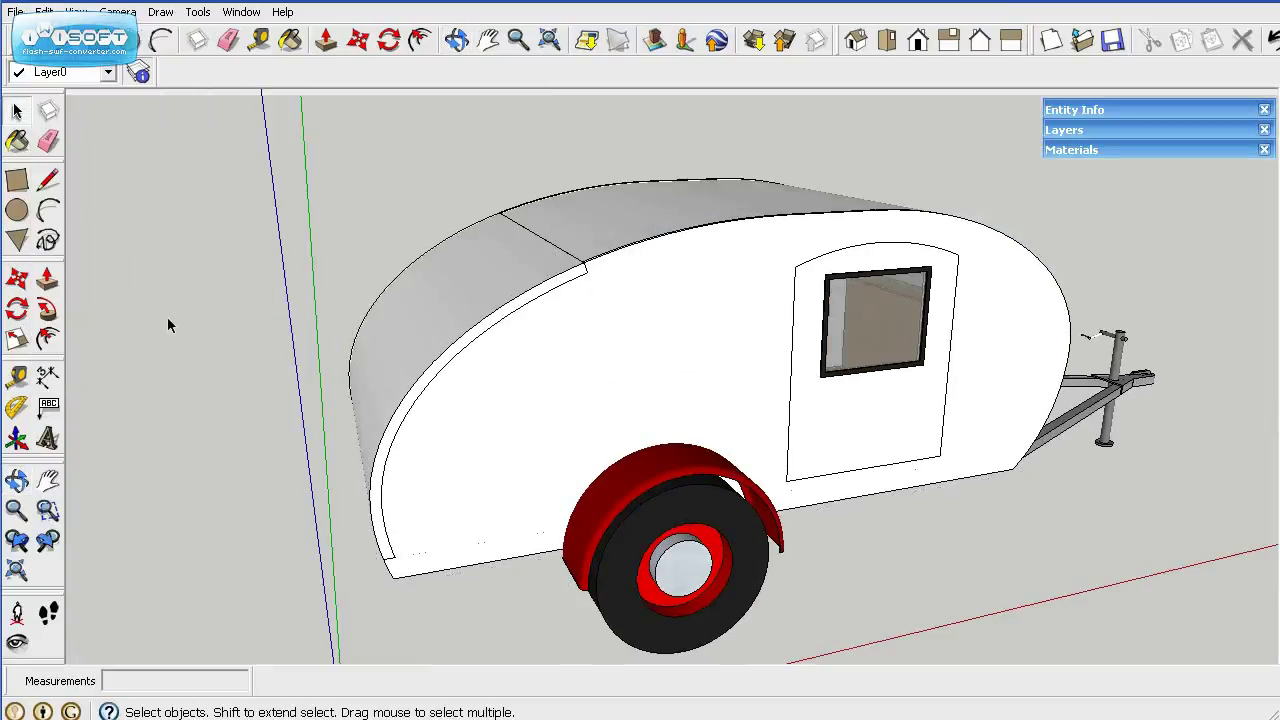
middle_click_drag(375, 315, 746, 96)
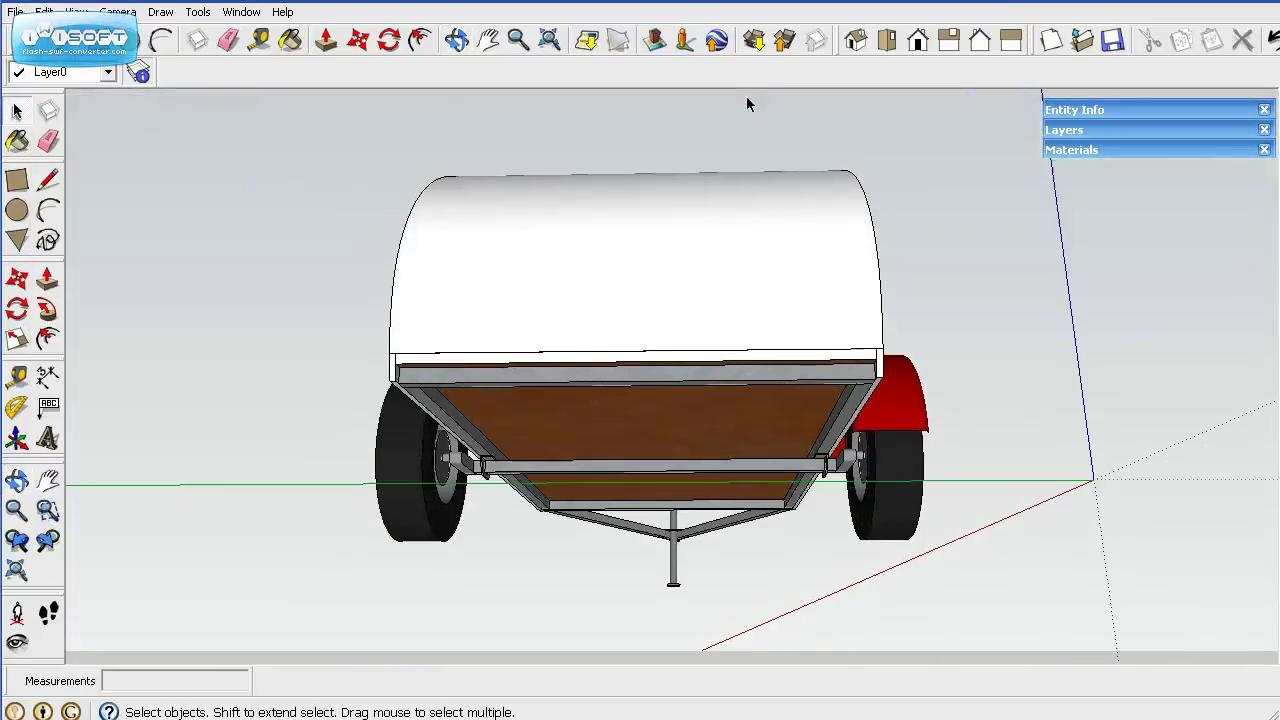
Step: View the trailer's underside and select the red fender
left_click(16, 279)
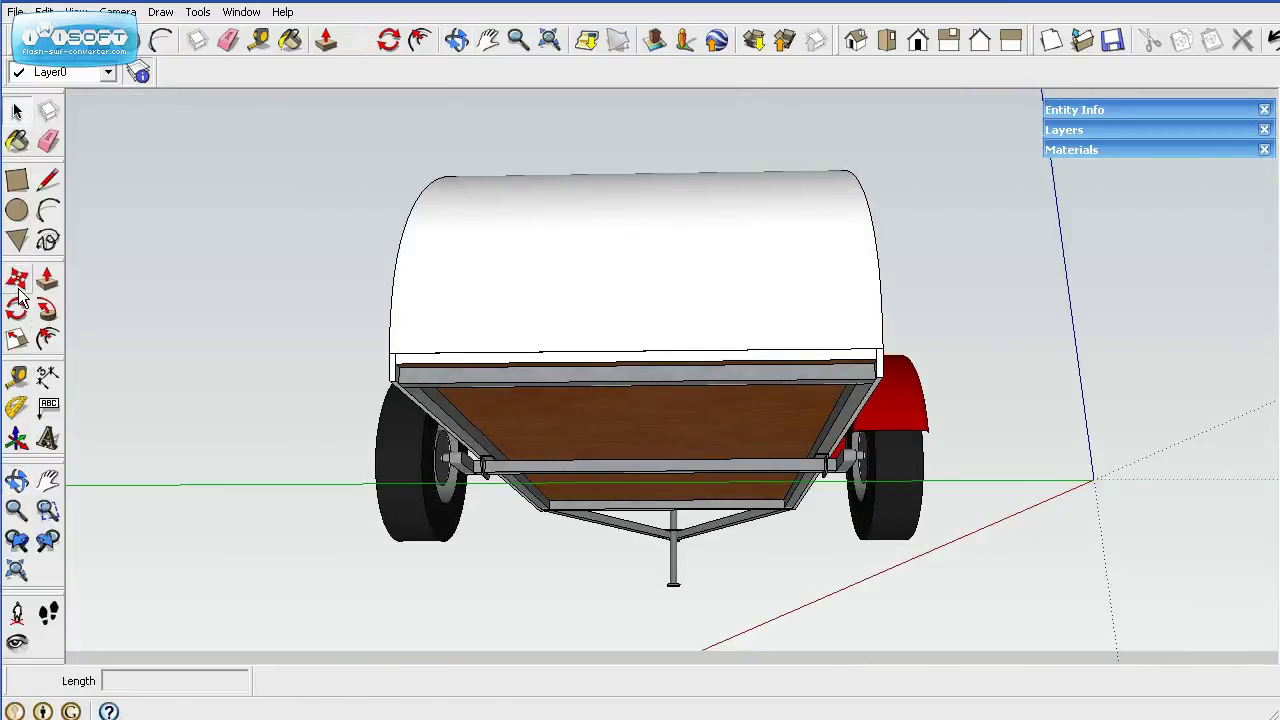
scroll(913, 534, "up", 3)
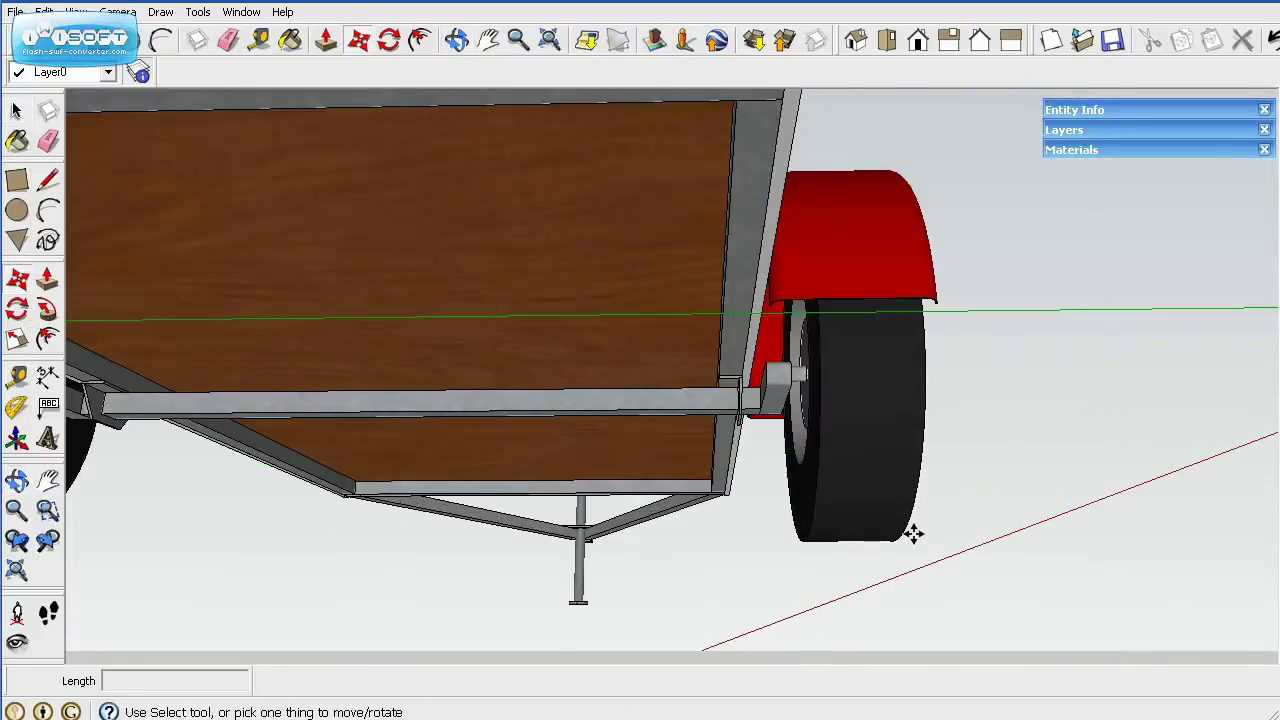
scroll(913, 534, "down", 3)
middle_click_drag(914, 529, 770, 400)
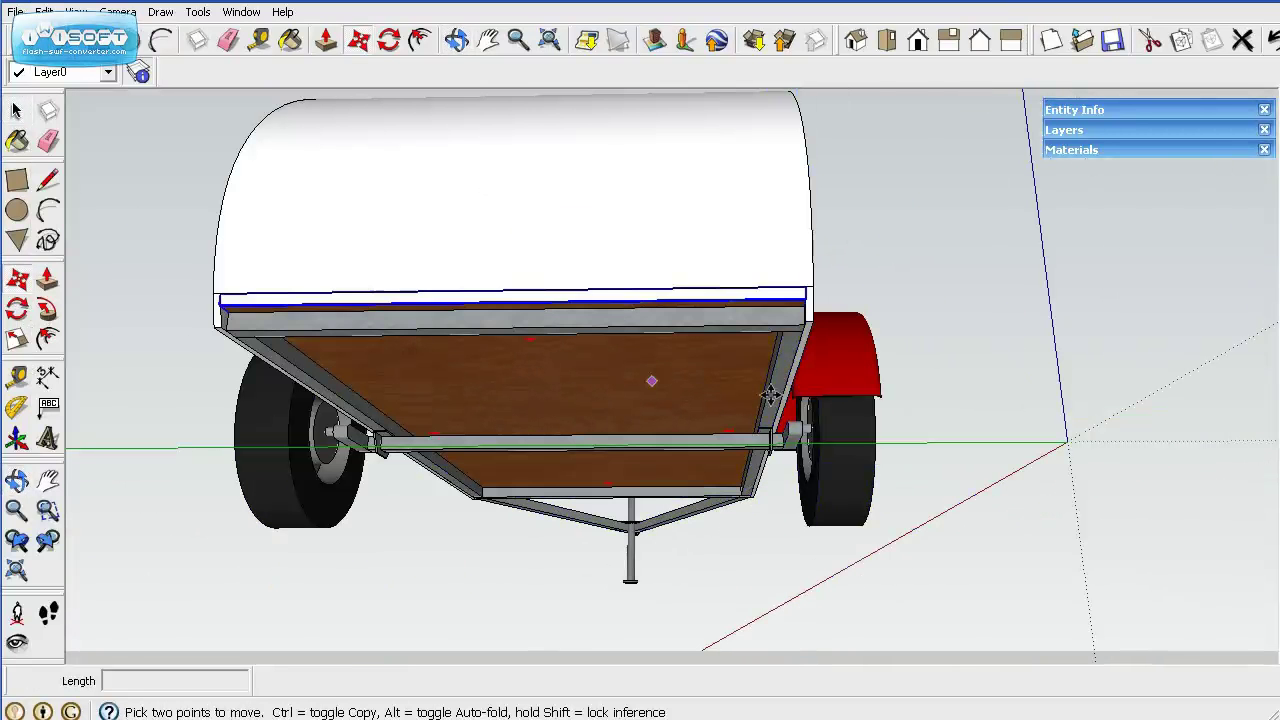
left_click(15, 113)
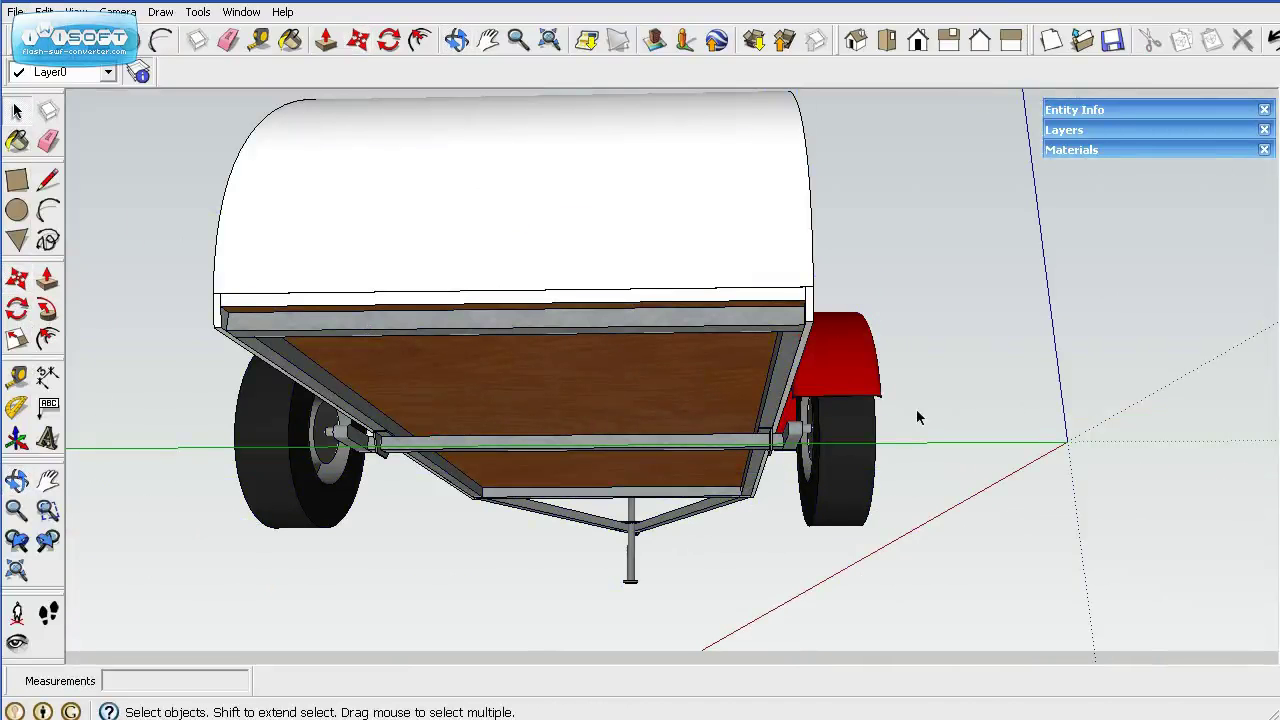
left_click(853, 376)
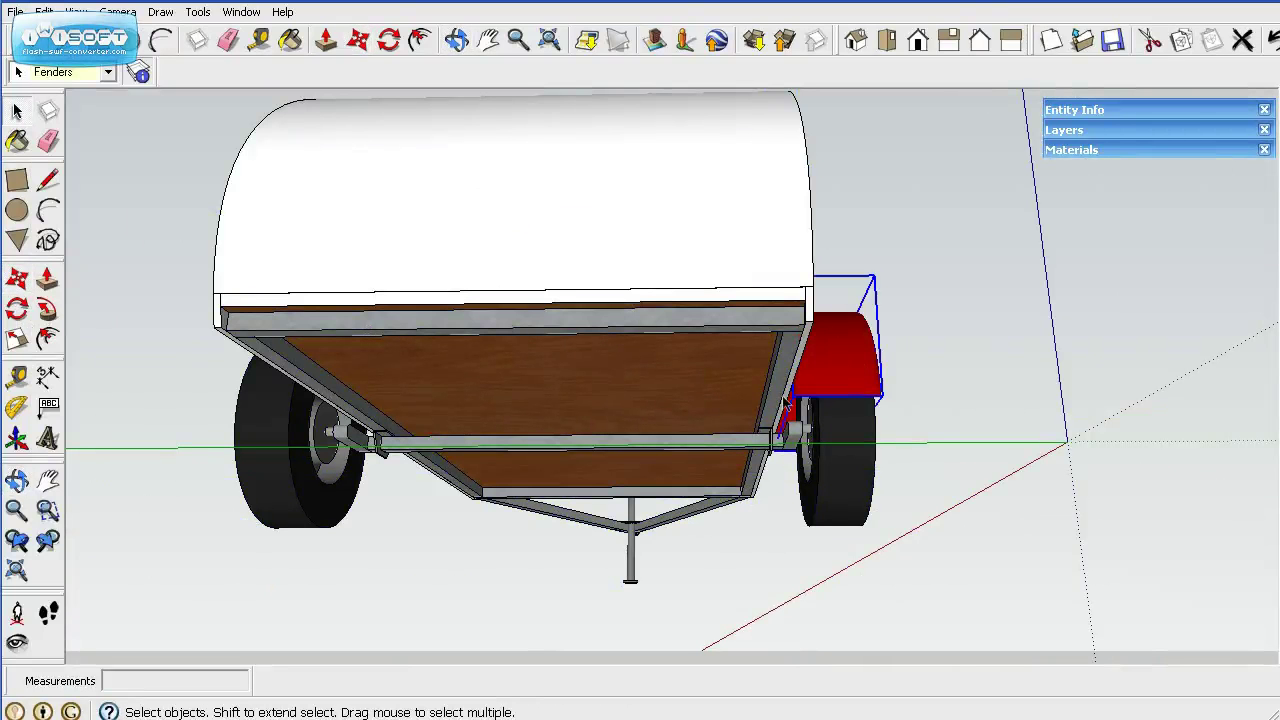
Step: Ctrl-Move copy the fender 71.5 in along the green axis
left_click(18, 281)
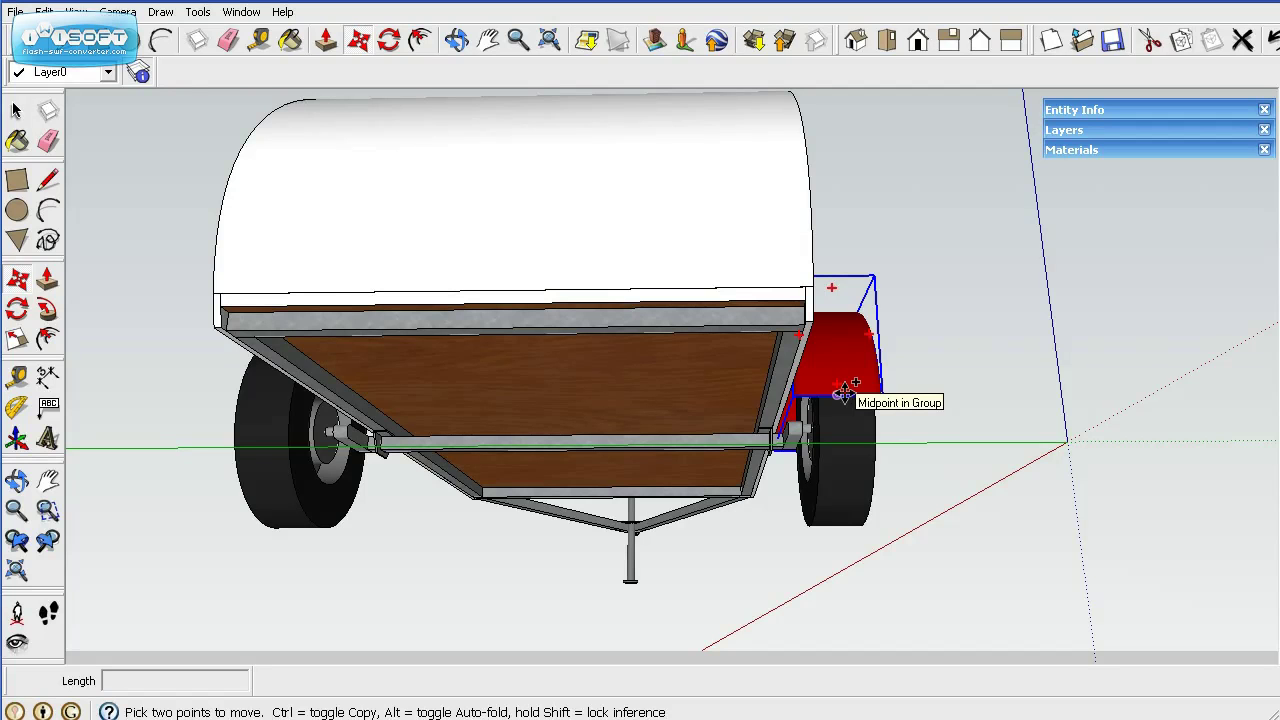
key("ctrl")
left_click(845, 393)
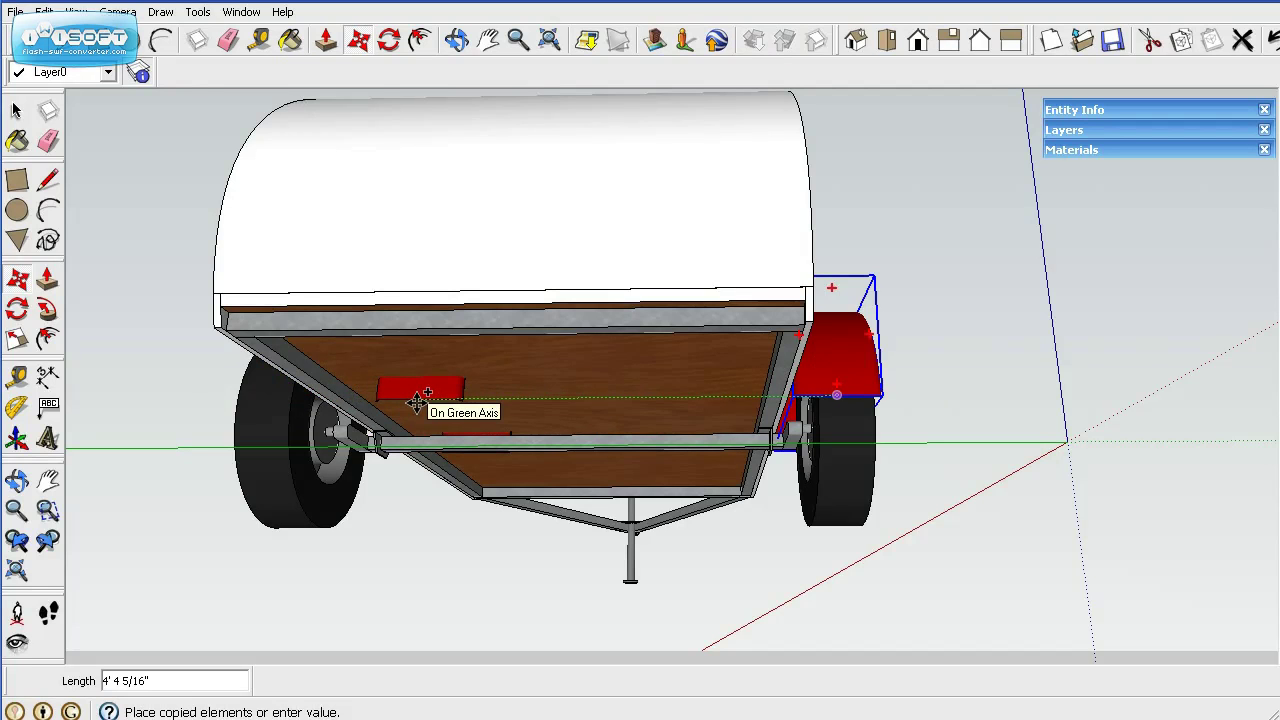
type("71")
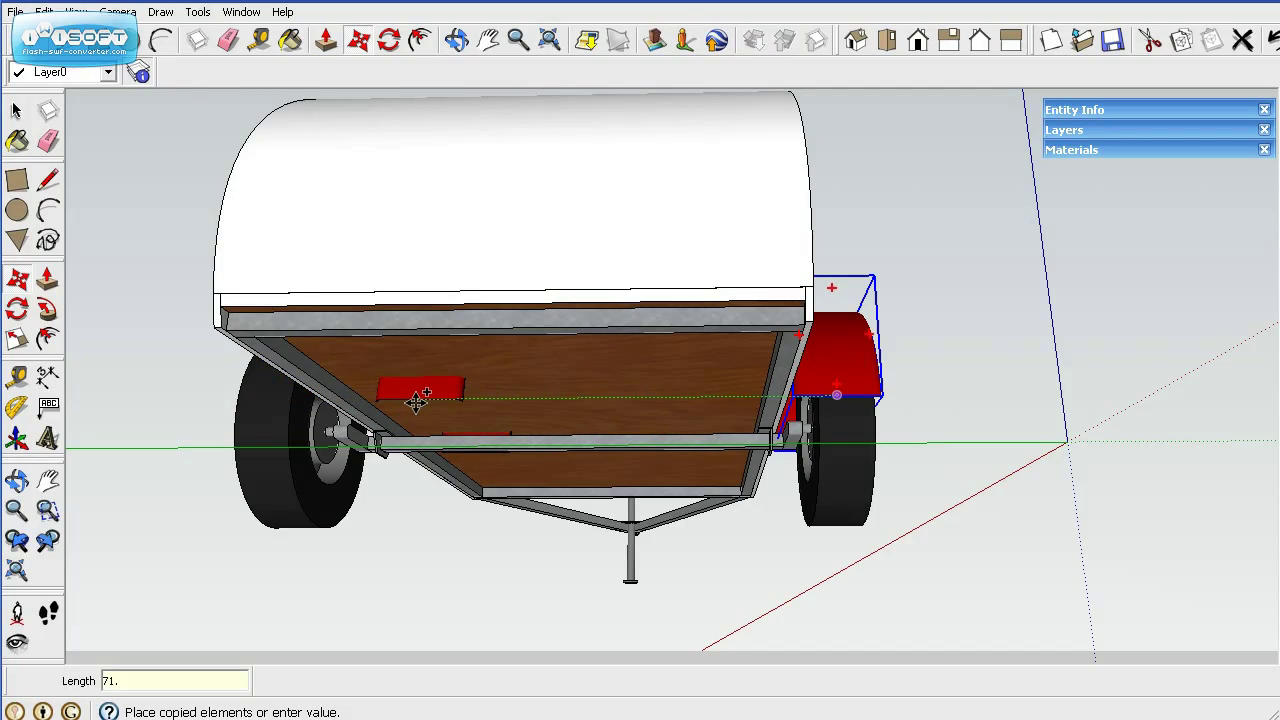
type(".5")
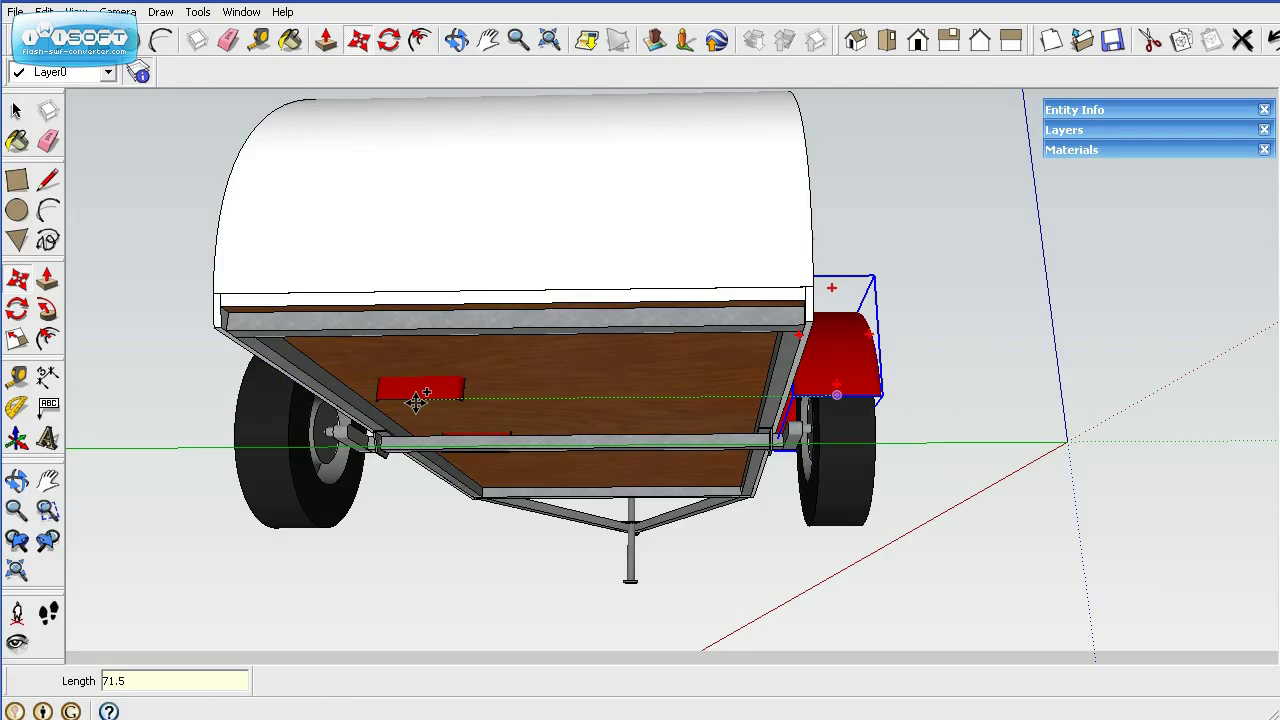
key("Return")
left_click(16, 110)
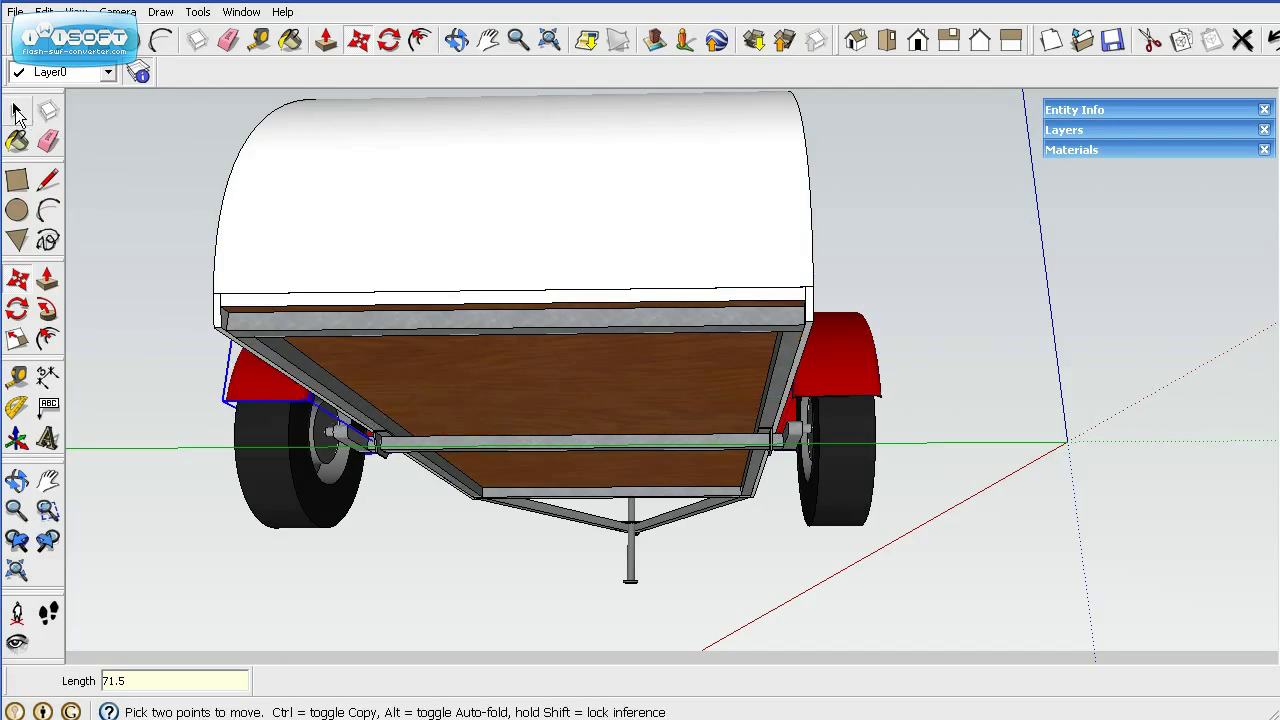
left_click(147, 371)
middle_click_drag(172, 385, 509, 480)
middle_click_drag(778, 538, 449, 571)
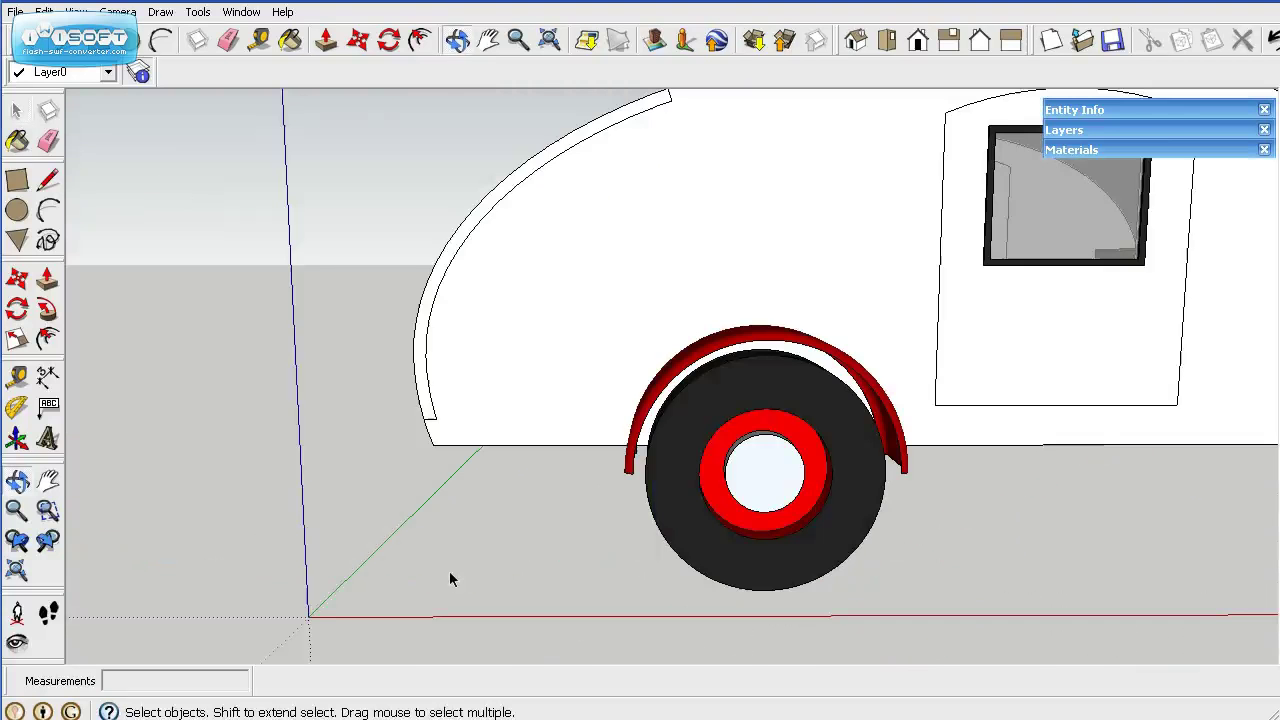
scroll(449, 571, "down", 5)
scroll(447, 551, "down", 1)
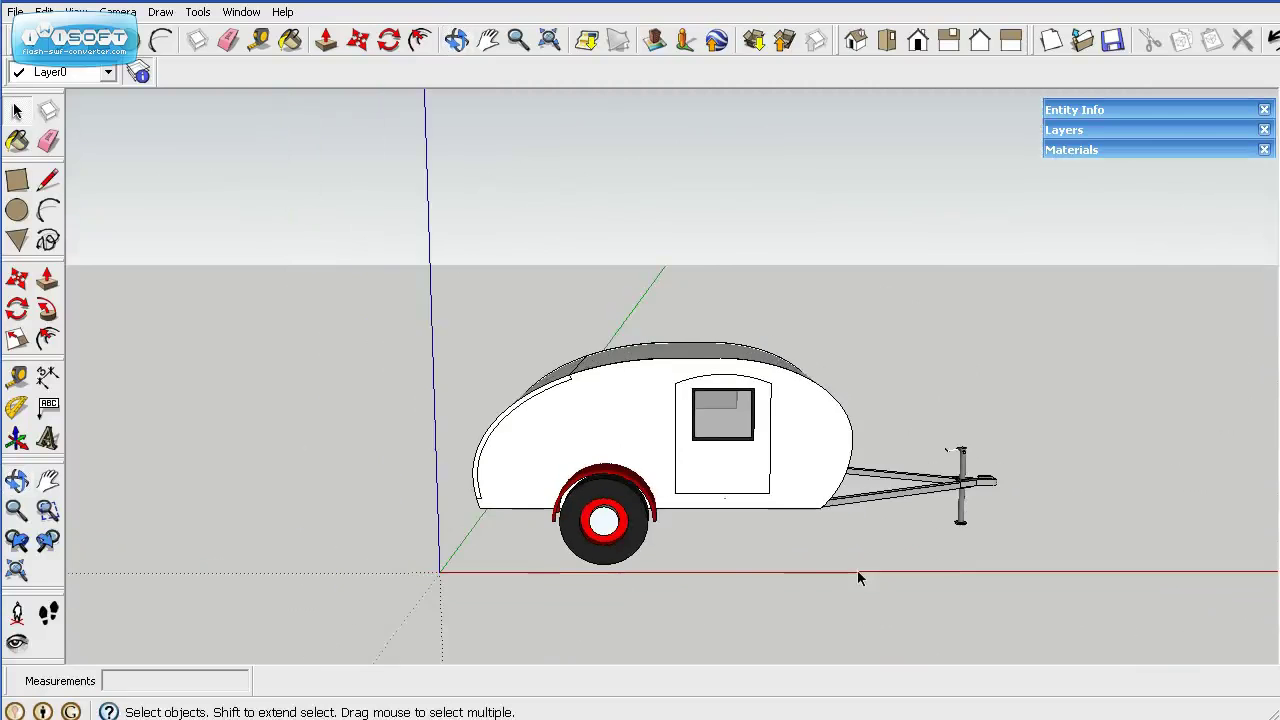
middle_click_drag(857, 574, 566, 688)
scroll(815, 648, "up", 3)
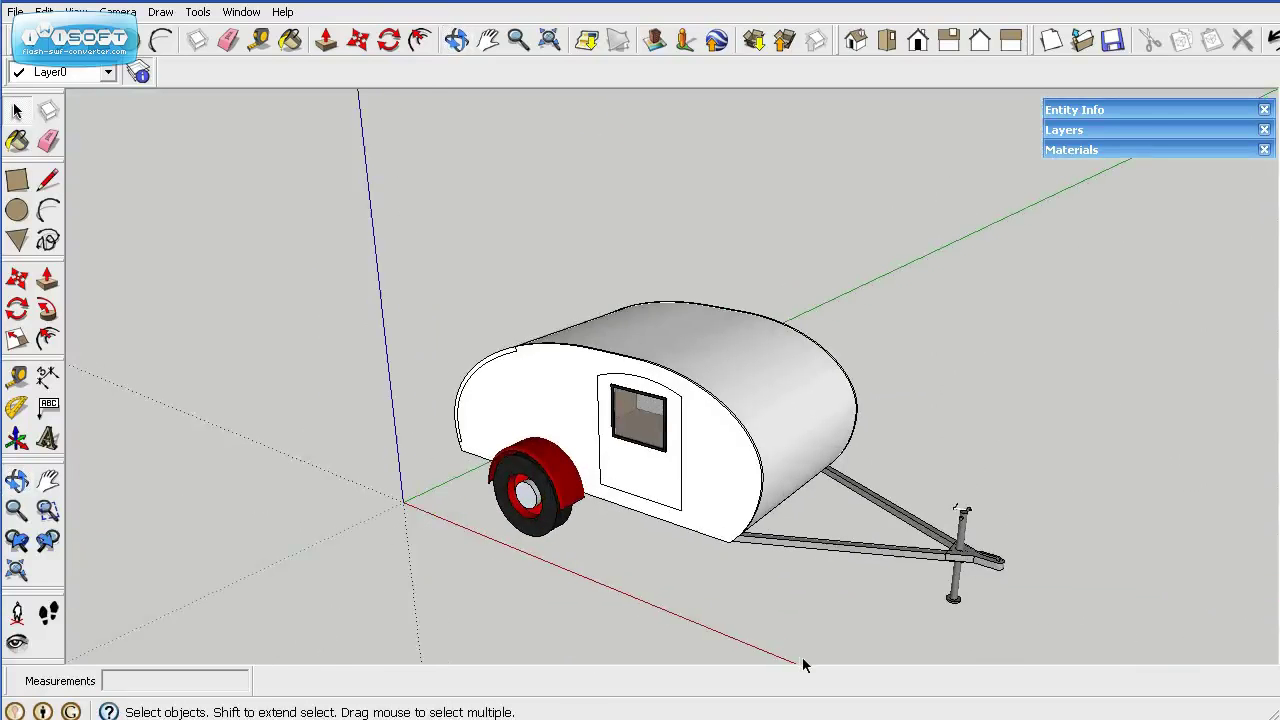
scroll(832, 634, "up", 2)
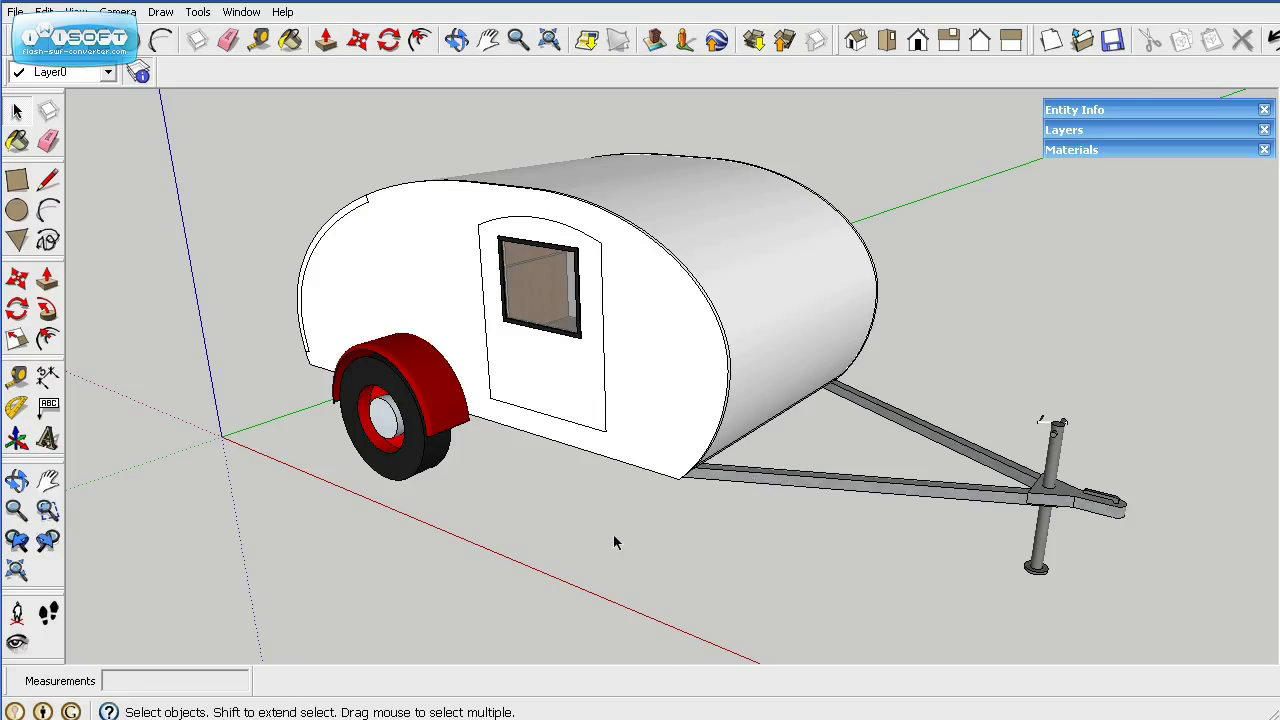
middle_click_drag(615, 542, 360, 587)
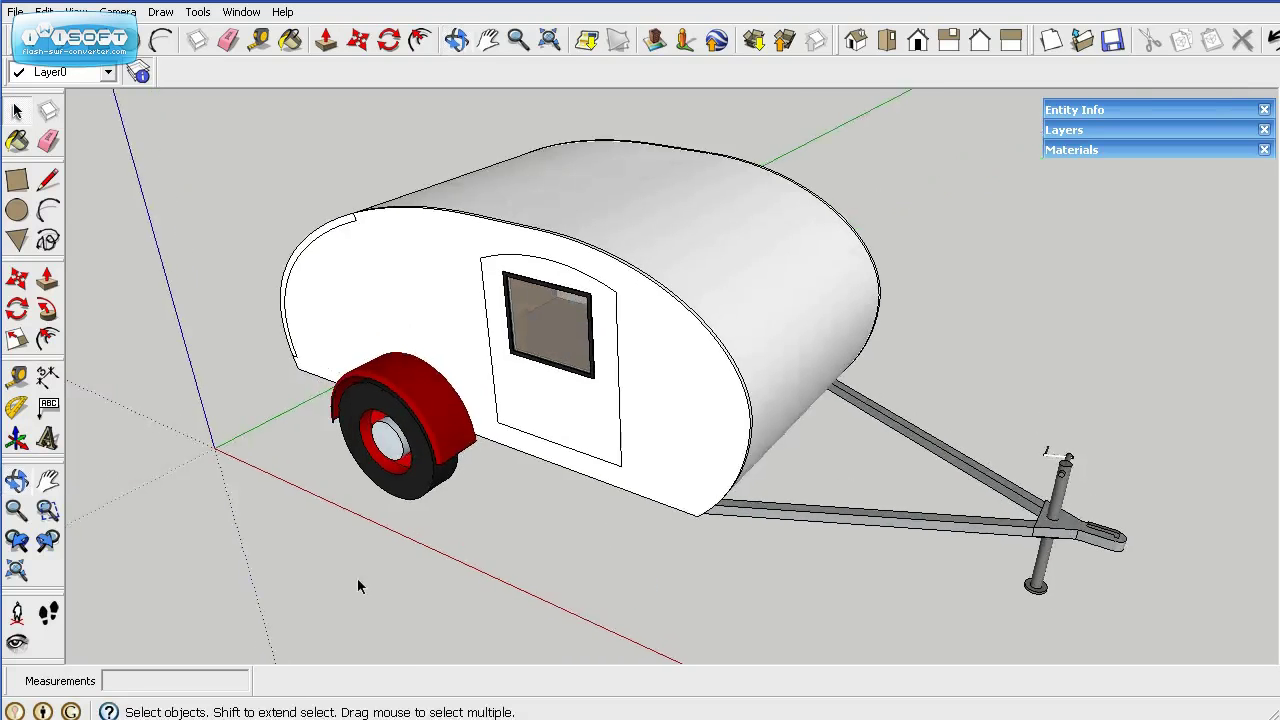